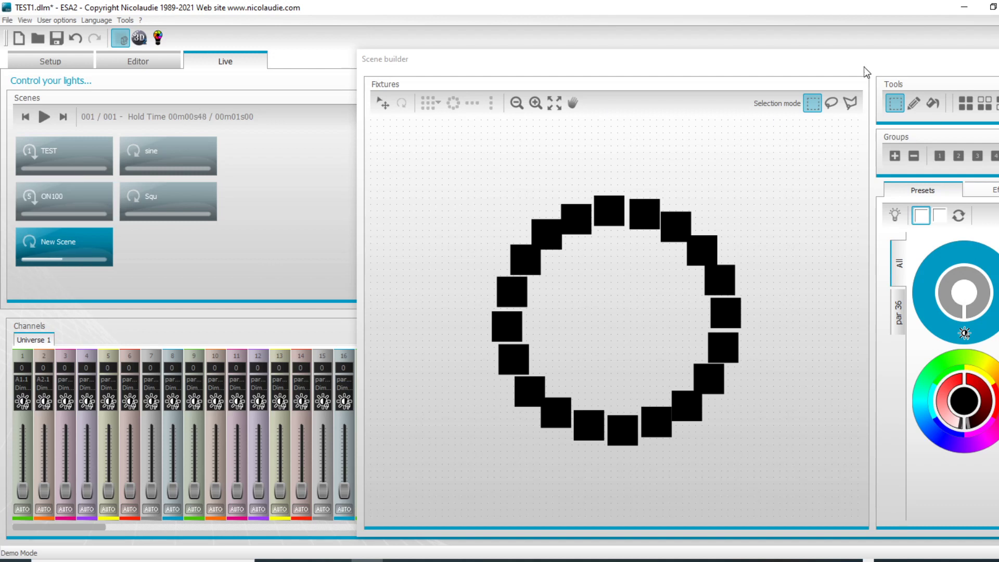
Close the scene builder and save the current show.
drag(864, 65, 654, 64)
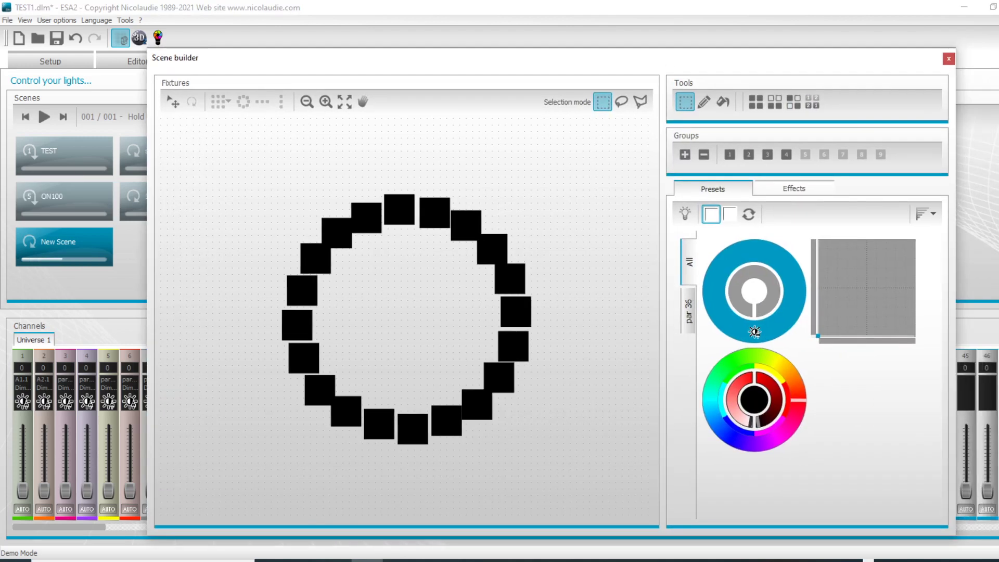
click(947, 58)
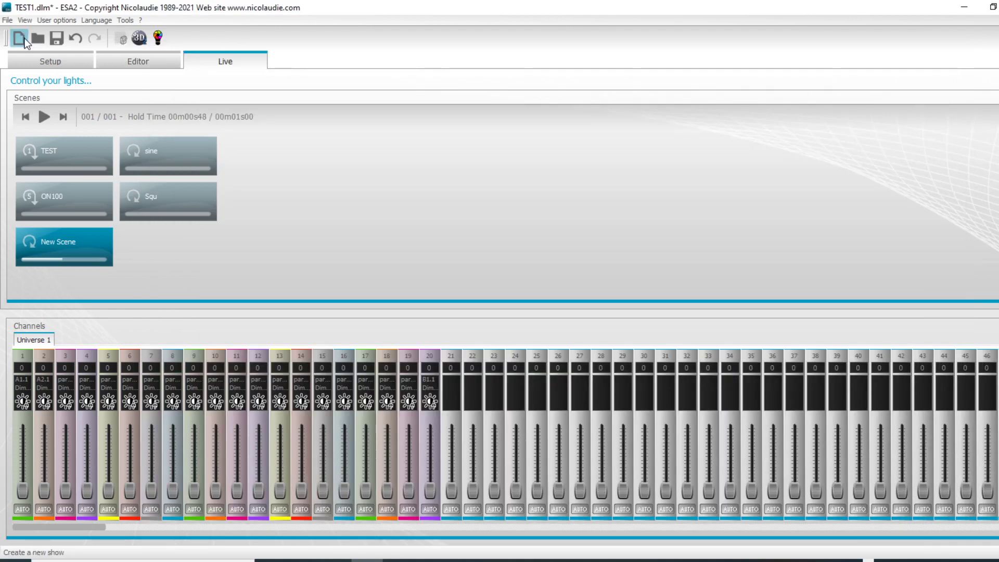
key(ctrl+s)
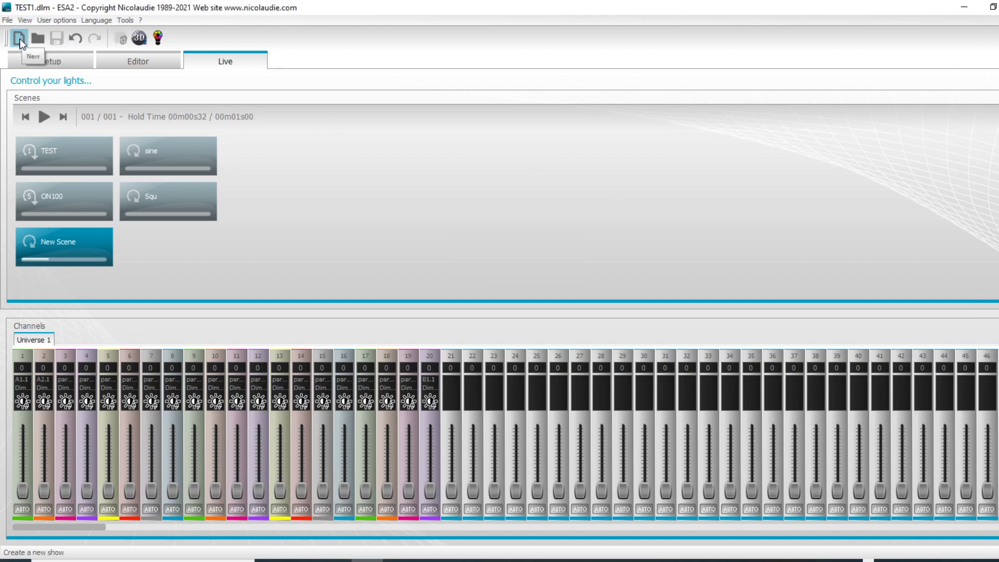
Switch to the fixture setup and save the show as a new file named tr.
click(57, 63)
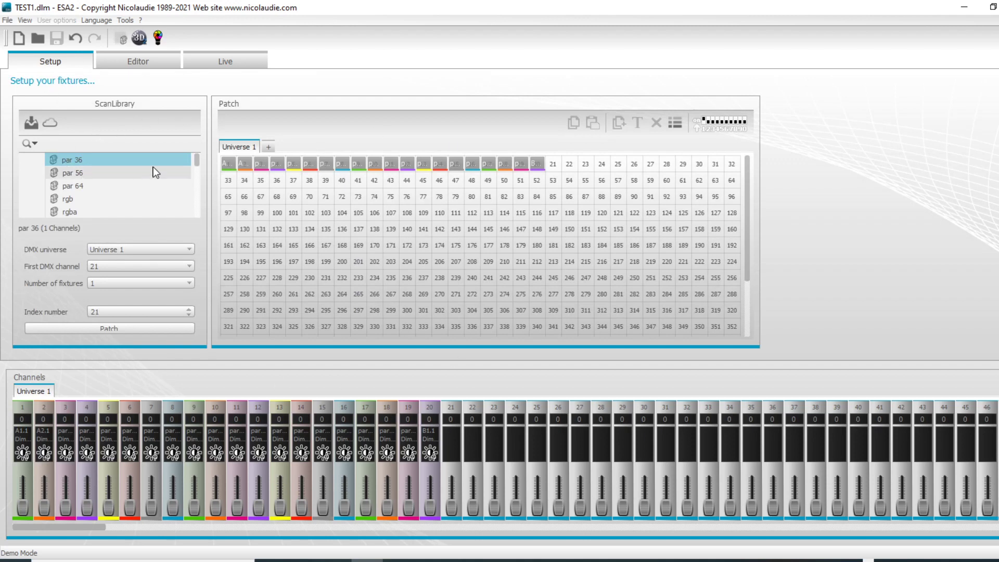
scroll(156, 171, up, 3)
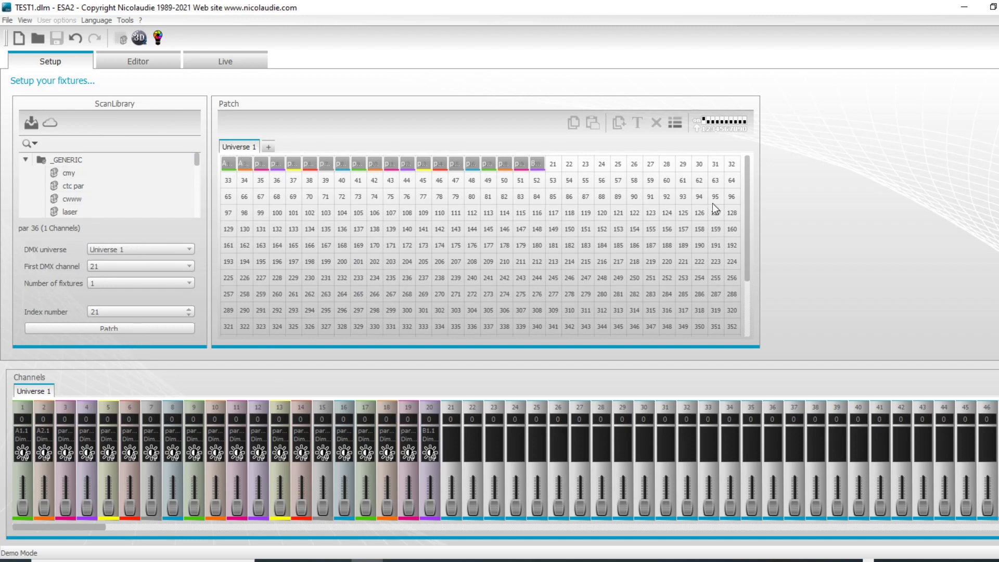
drag(747, 170, 739, 233)
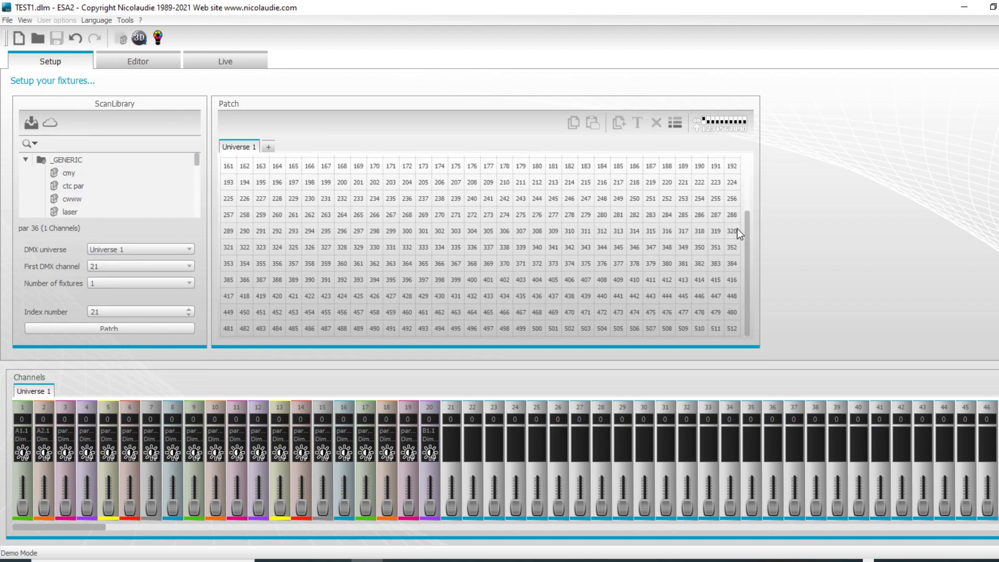
drag(748, 301, 767, 225)
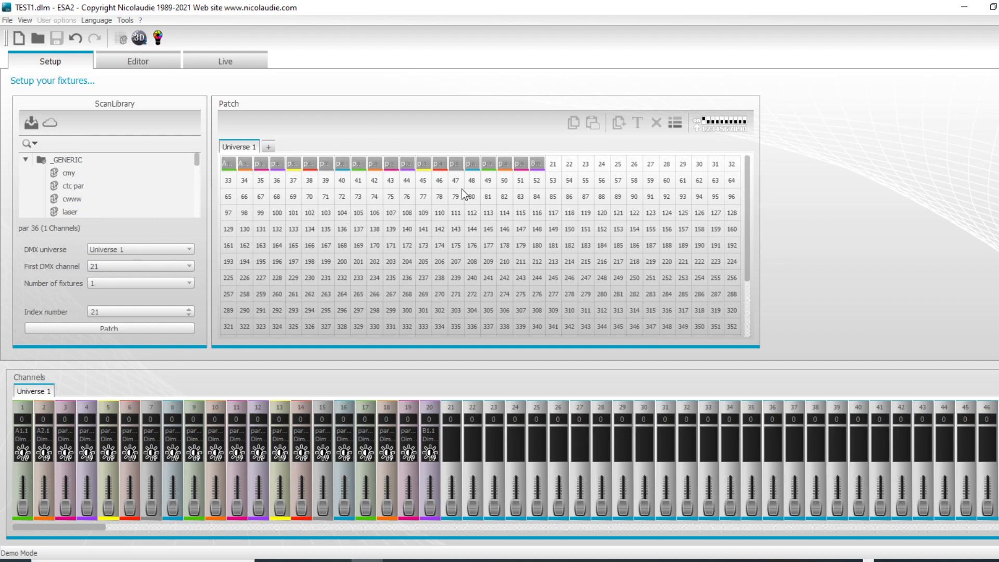
click(7, 22)
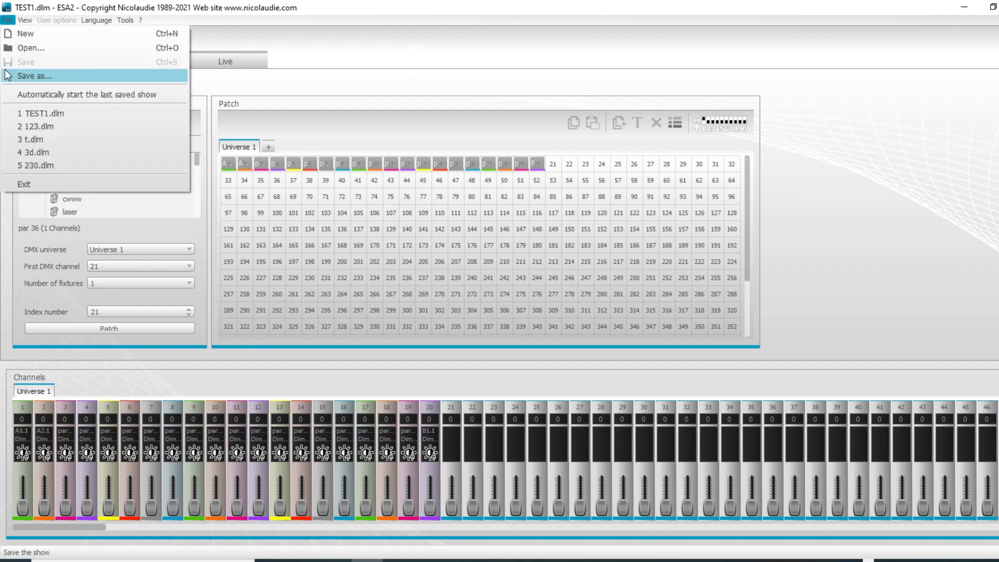
click(21, 76)
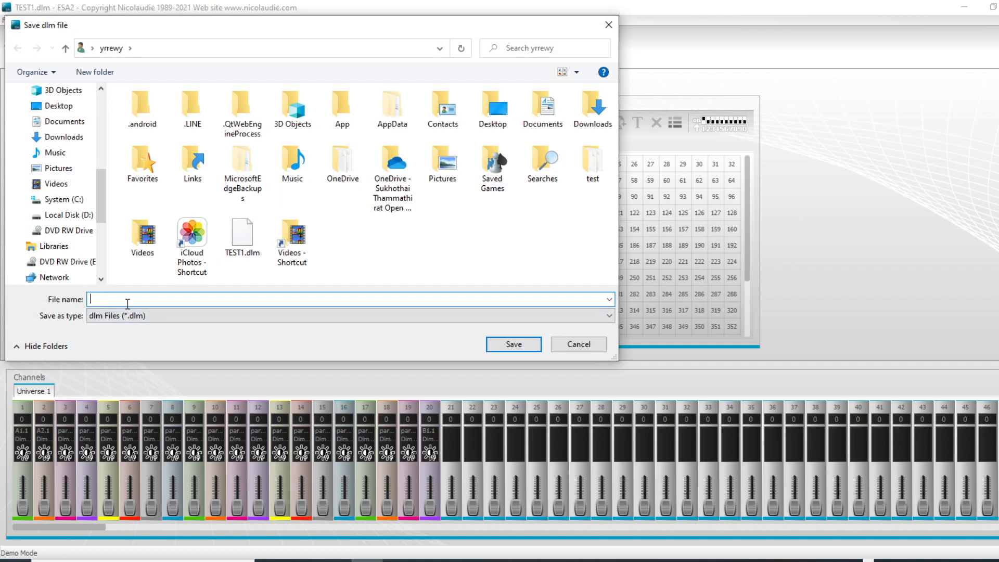
text(tr)
click(516, 346)
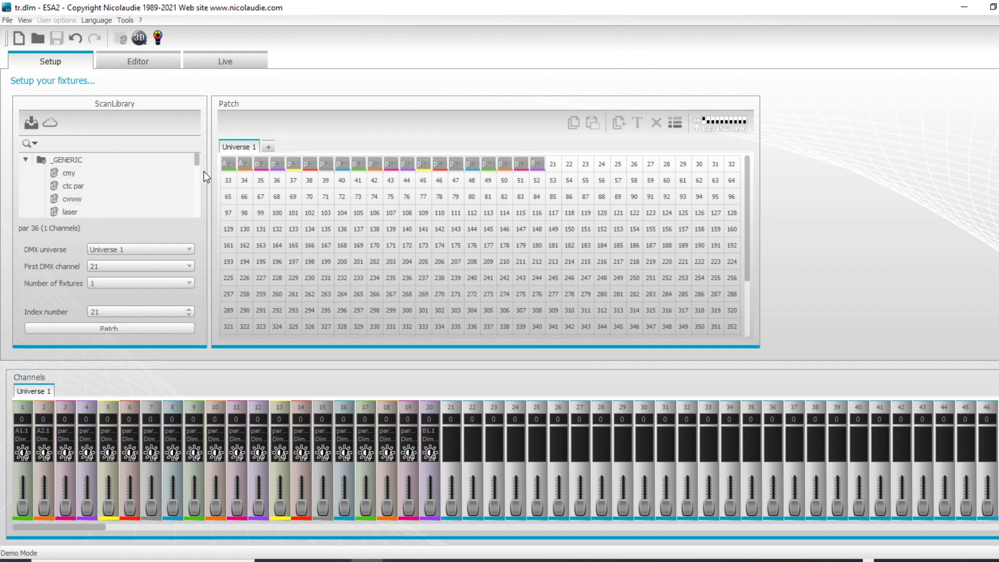
Select the 3-channel rgb fixture from the _GENERIC group in the fixture library.
drag(195, 163, 197, 139)
scroll(70, 187, down, 2)
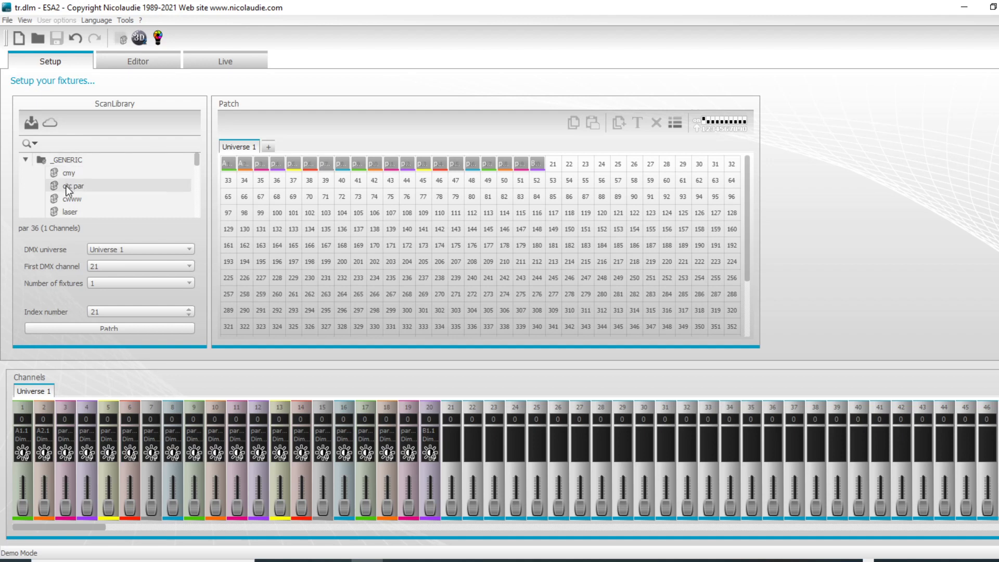
scroll(70, 214, down, 3)
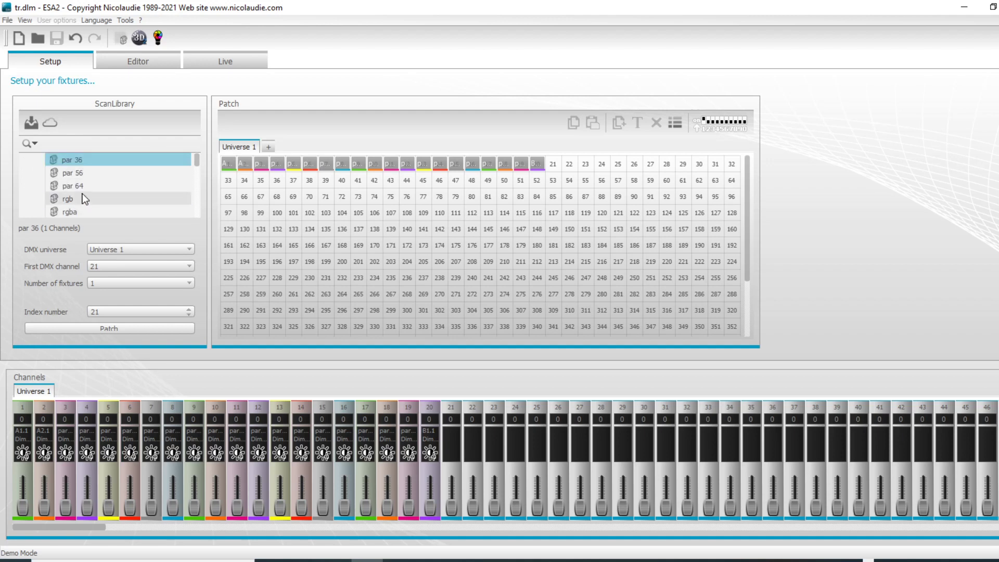
click(80, 198)
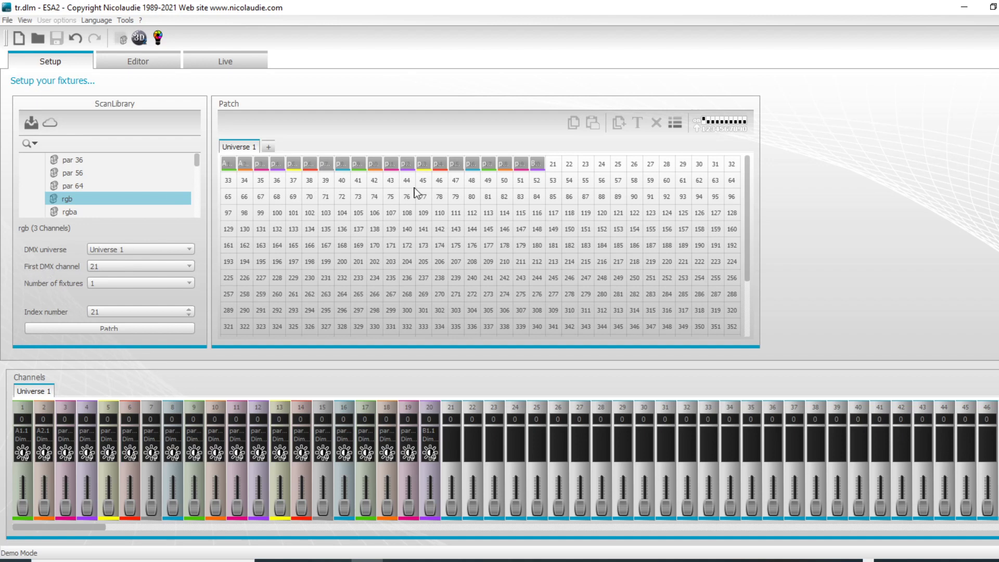
Set the rgb fixture's first DMX channel to 50, its index number to 1 and the number of fixtures to 10.
click(150, 264)
scroll(117, 352, down, 8)
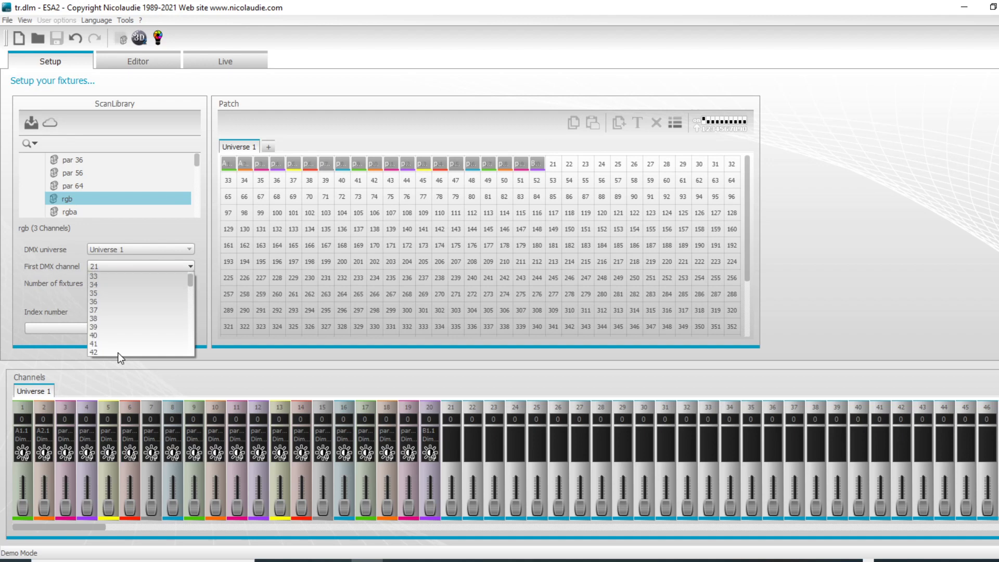
scroll(117, 352, up, 9)
click(118, 301)
text(50)
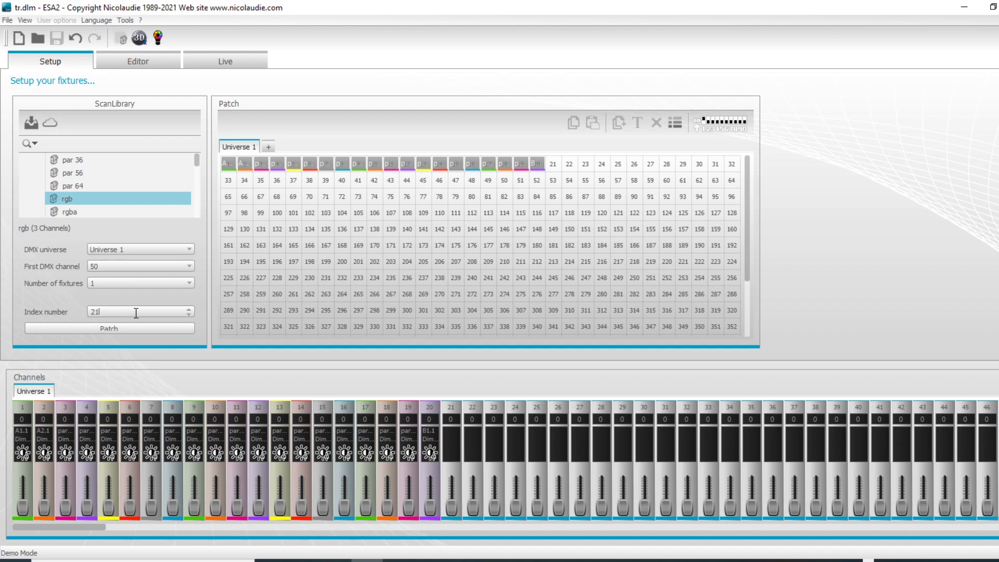
drag(149, 312, 5, 307)
text(1)
click(138, 283)
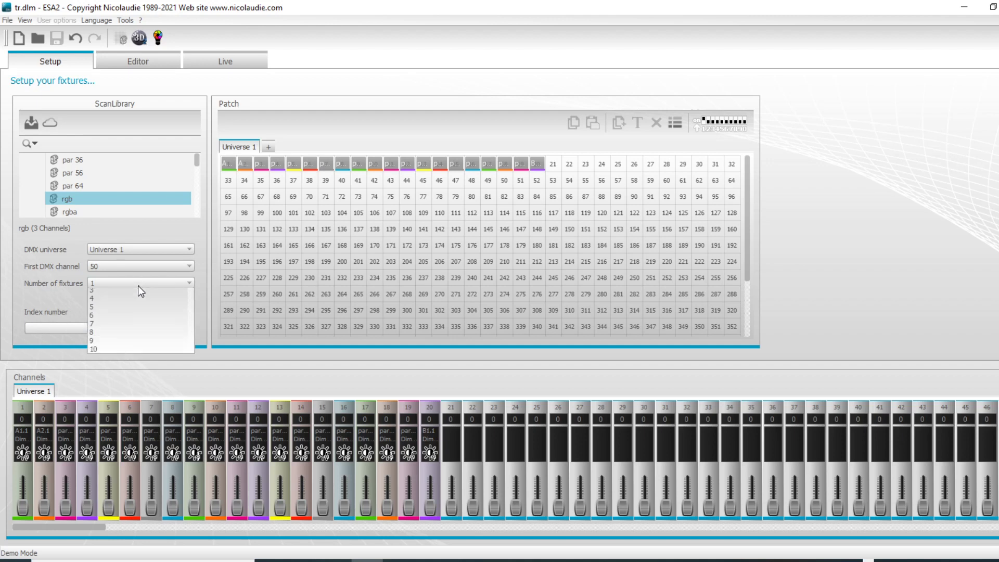
click(111, 367)
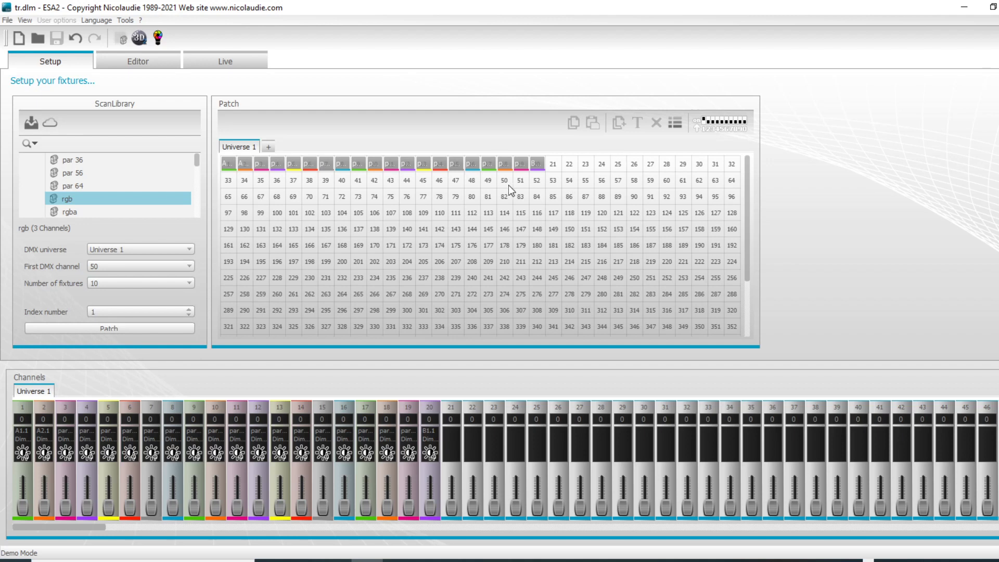
Patch an rgb fixture at DMX channel 51 in Universe 1.
click(159, 266)
click(102, 301)
click(109, 329)
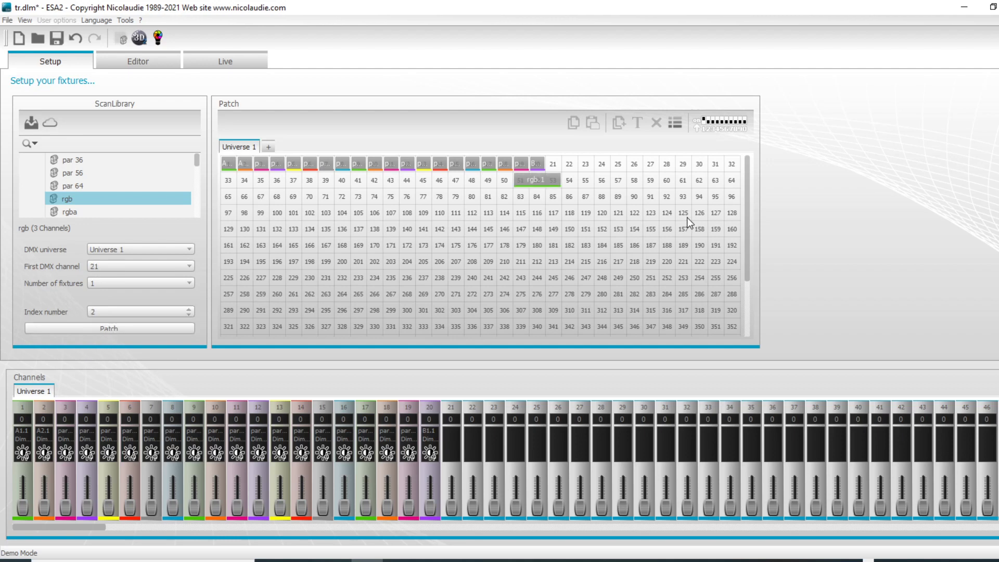
click(113, 283)
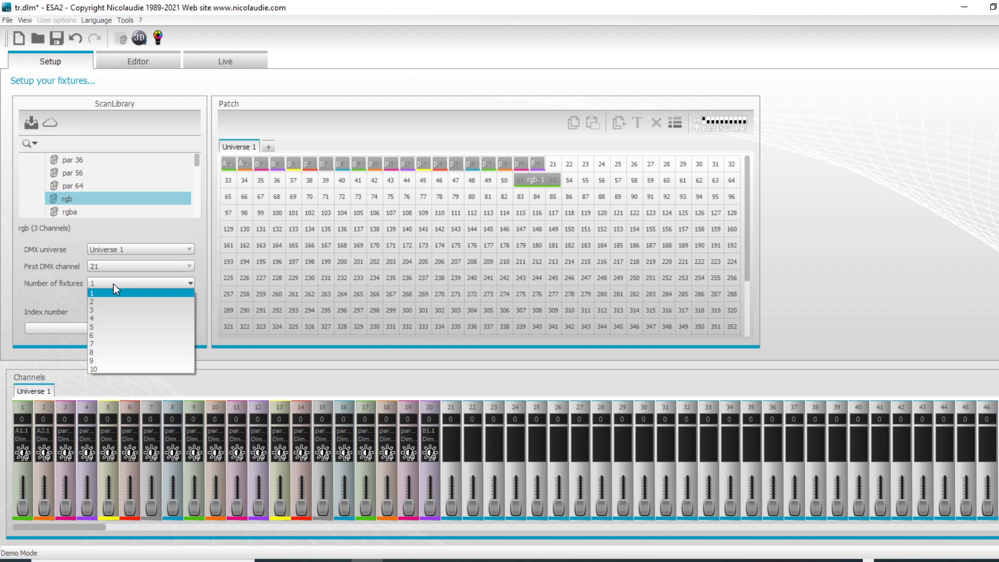
click(78, 293)
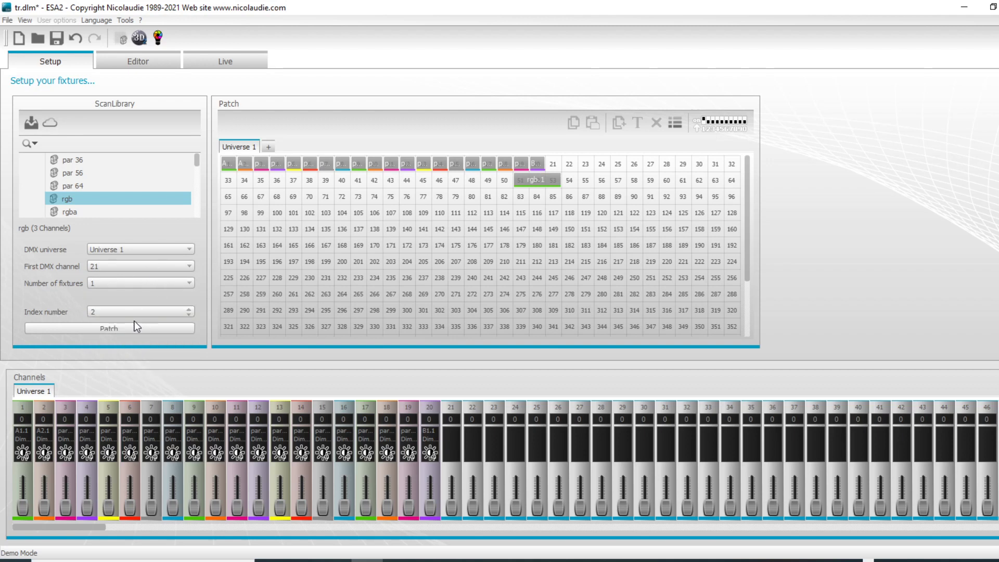
Delete the single rgb fixture patched at channel 51.
click(538, 183)
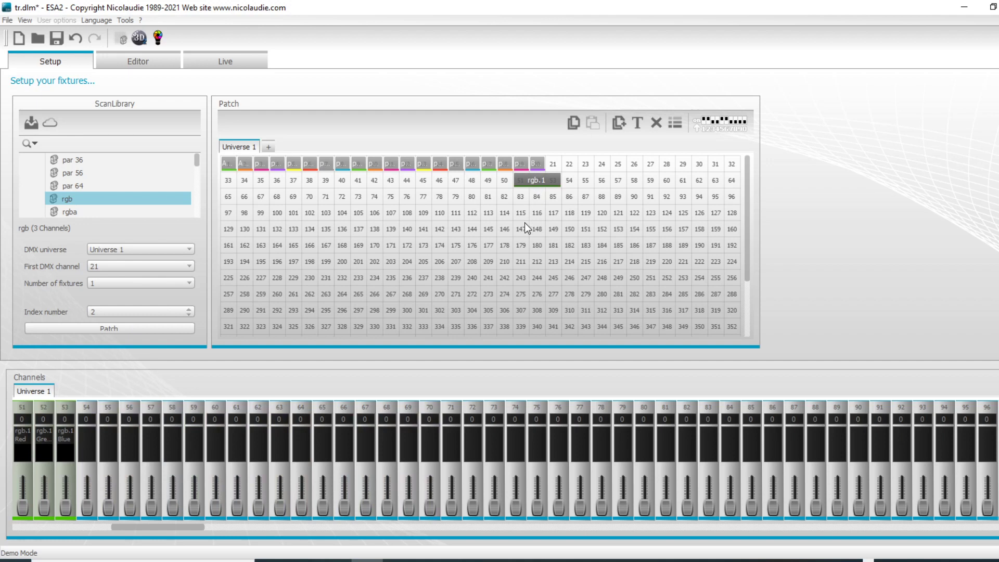
right_click(556, 185)
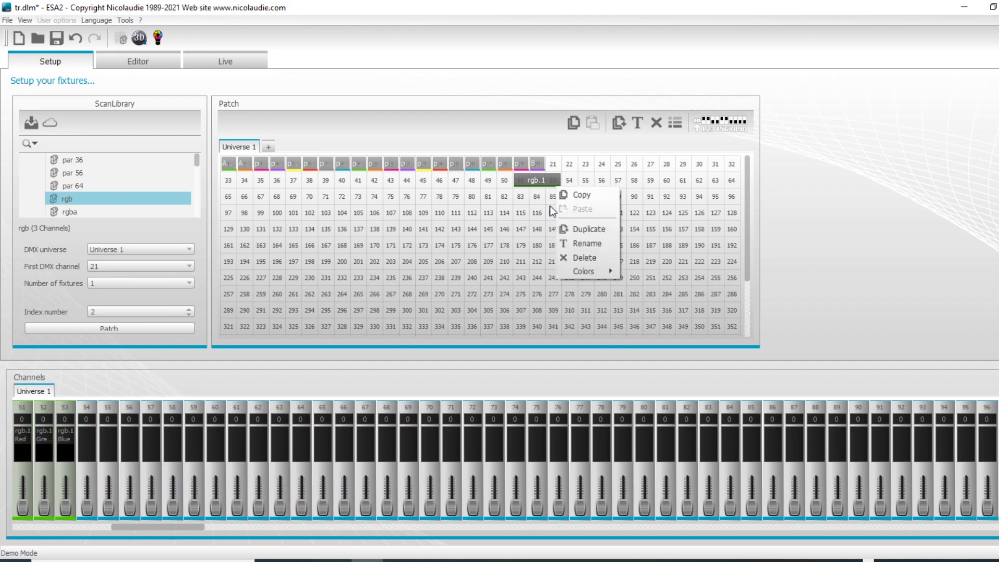
click(578, 257)
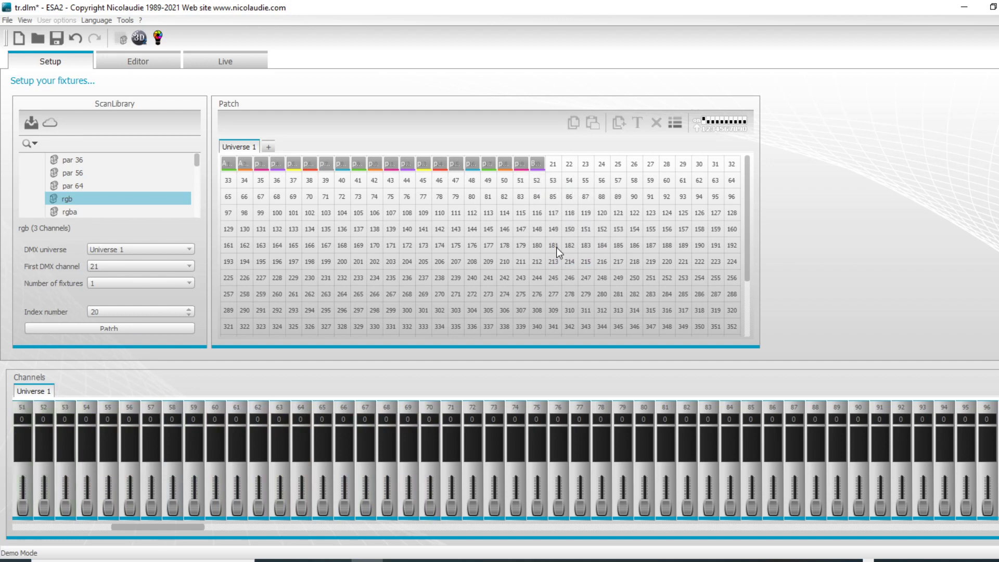
Patch 10 rgb fixtures in Universe 1 starting at DMX channel 51, with index numbers starting at 1.
click(107, 270)
scroll(97, 341, down, 3)
scroll(97, 333, down, 6)
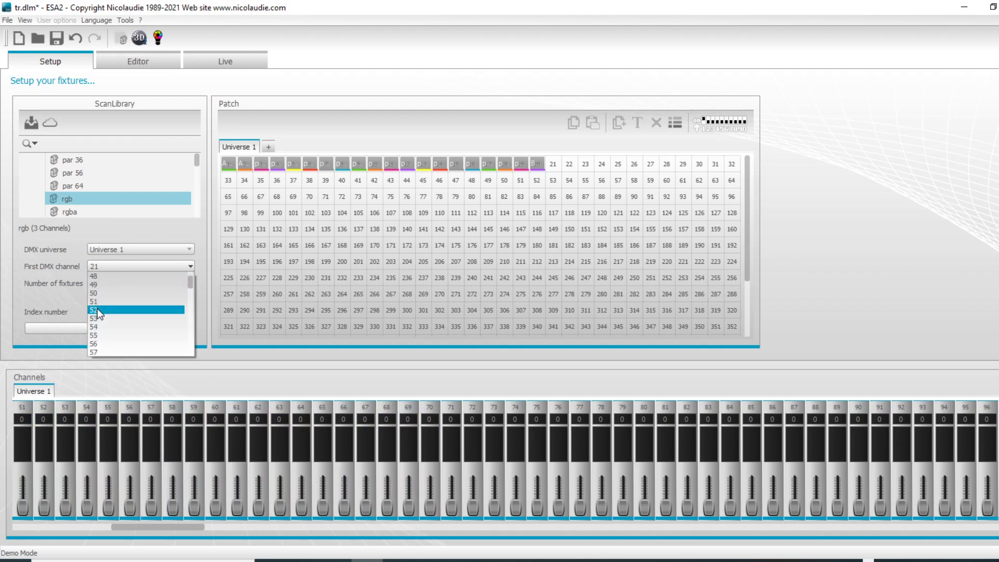
click(101, 301)
click(113, 284)
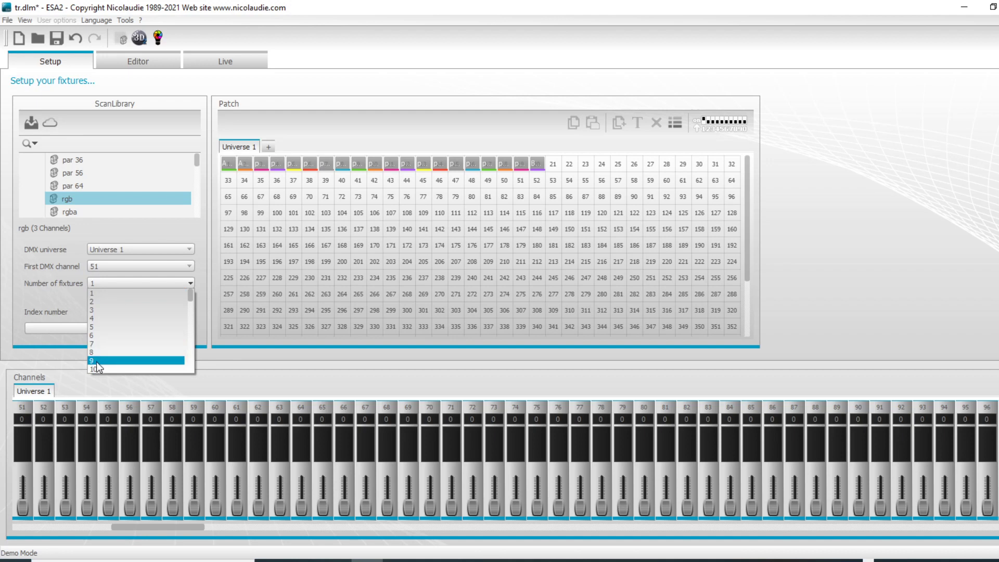
key(Escape)
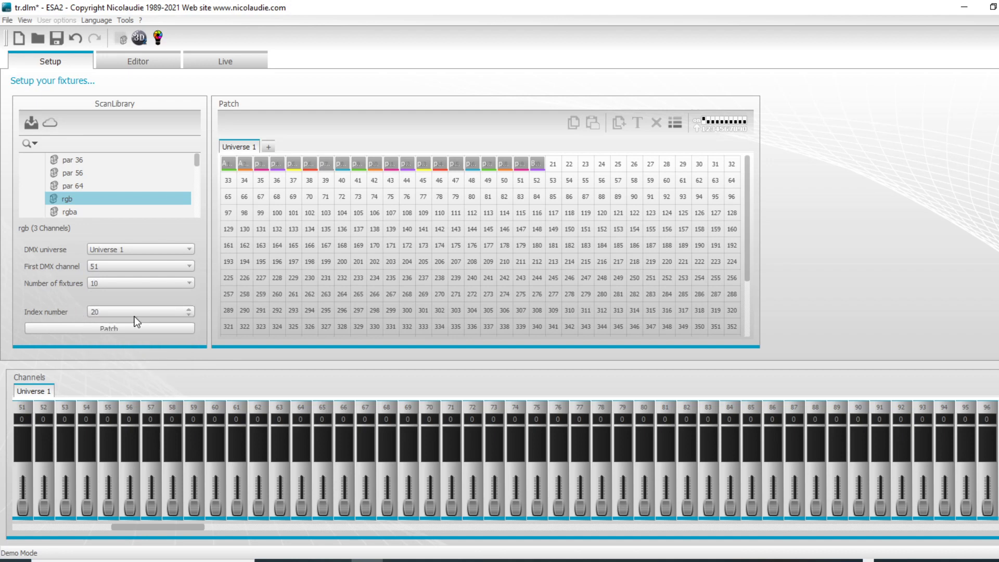
drag(106, 310, 75, 308)
click(98, 328)
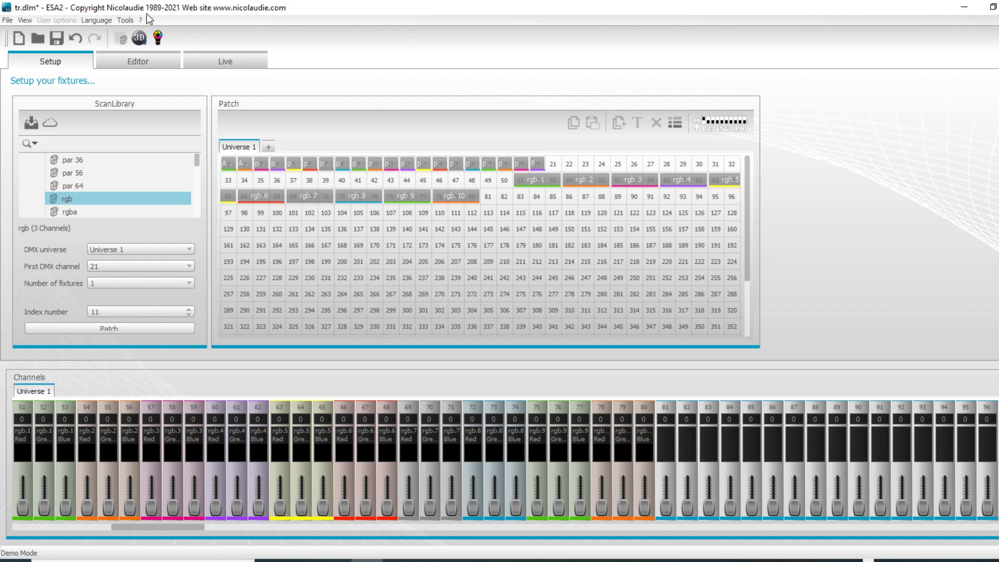
Open the scene builder from the scene editor and select the block of rgb fixtures plus the adjacent fixture on the ring.
click(155, 60)
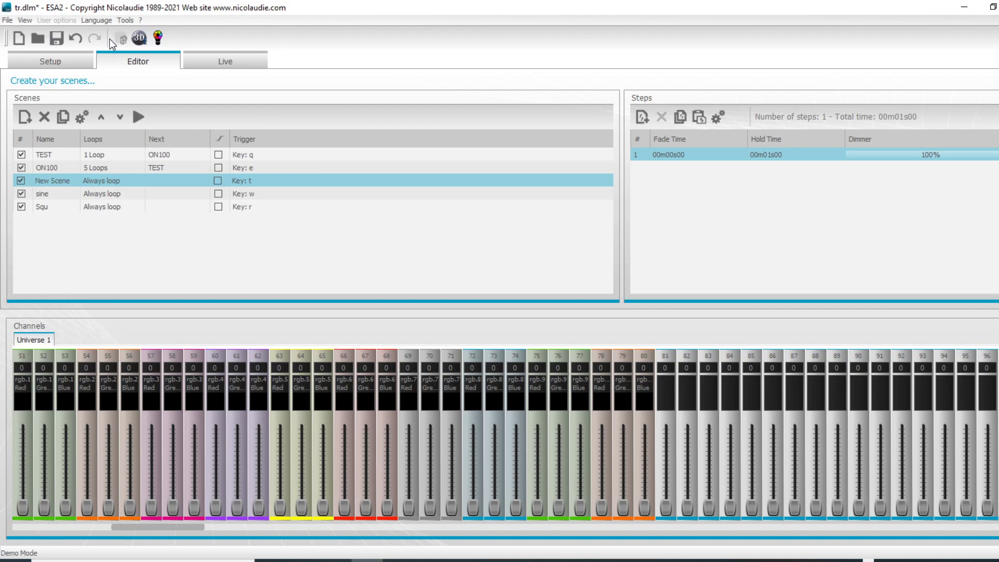
click(119, 39)
drag(251, 354, 397, 525)
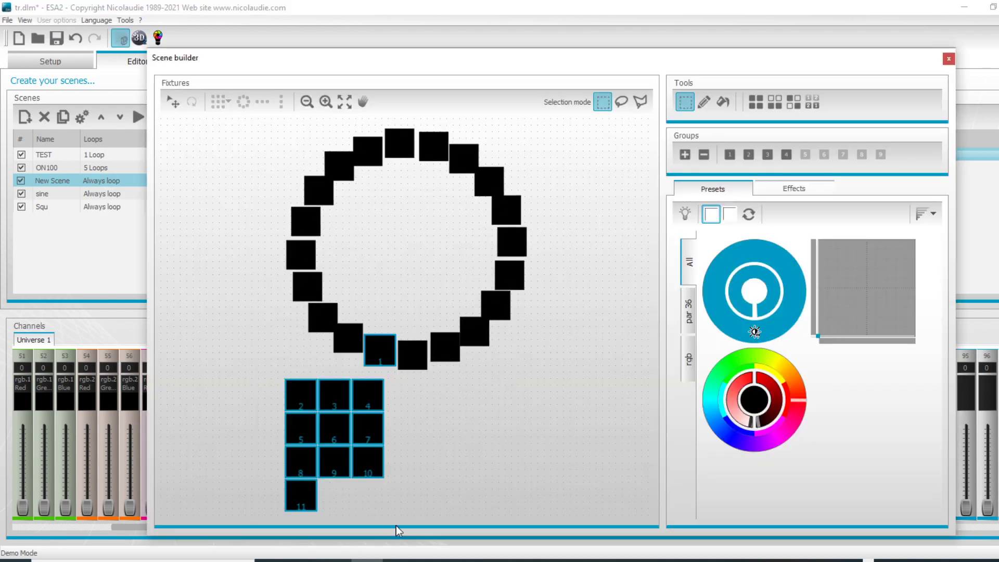
Arrange the eleven selected fixtures in one horizontal row below the ring and clear the selection.
click(173, 101)
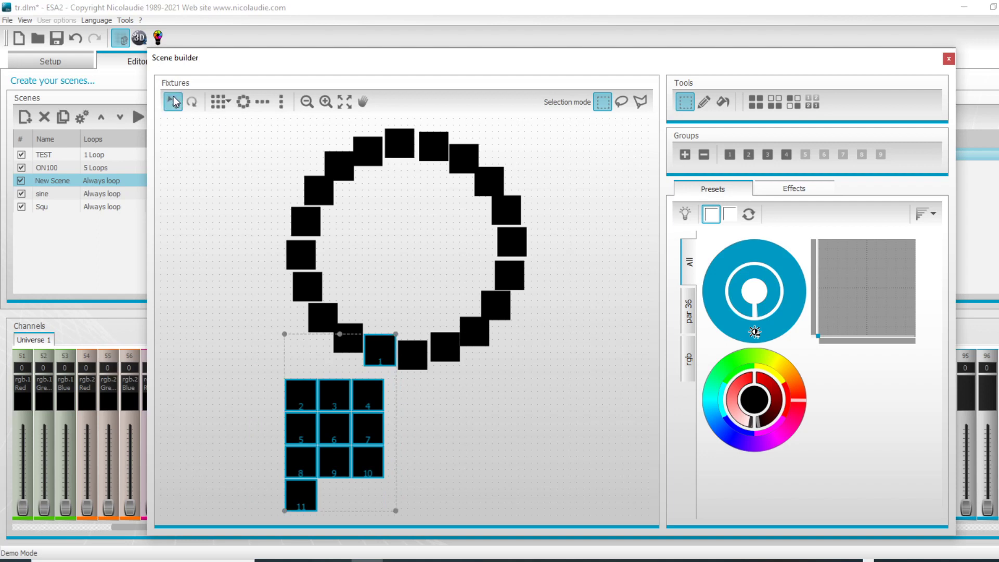
click(243, 102)
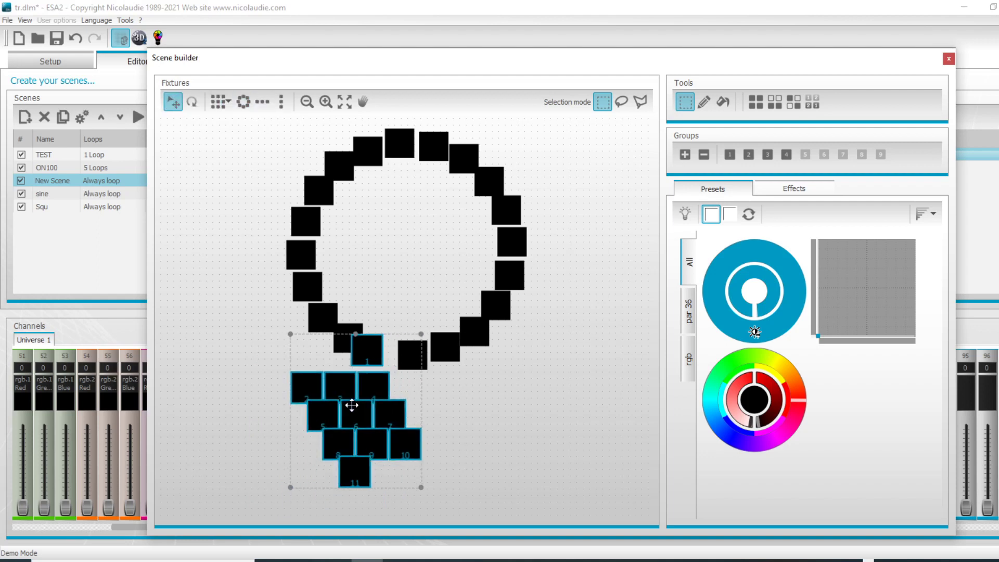
key(ctrl+z)
drag(501, 353, 431, 460)
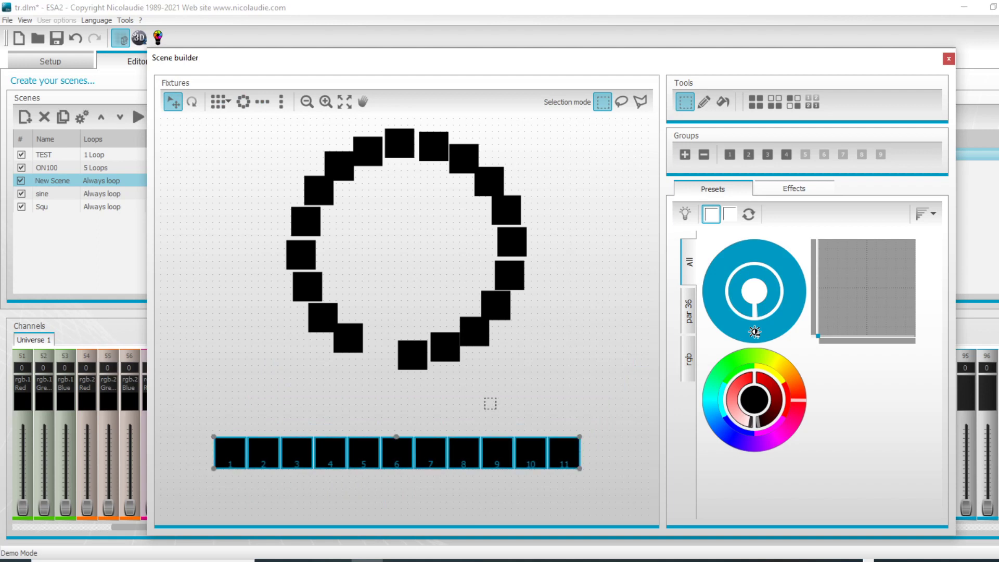
click(490, 404)
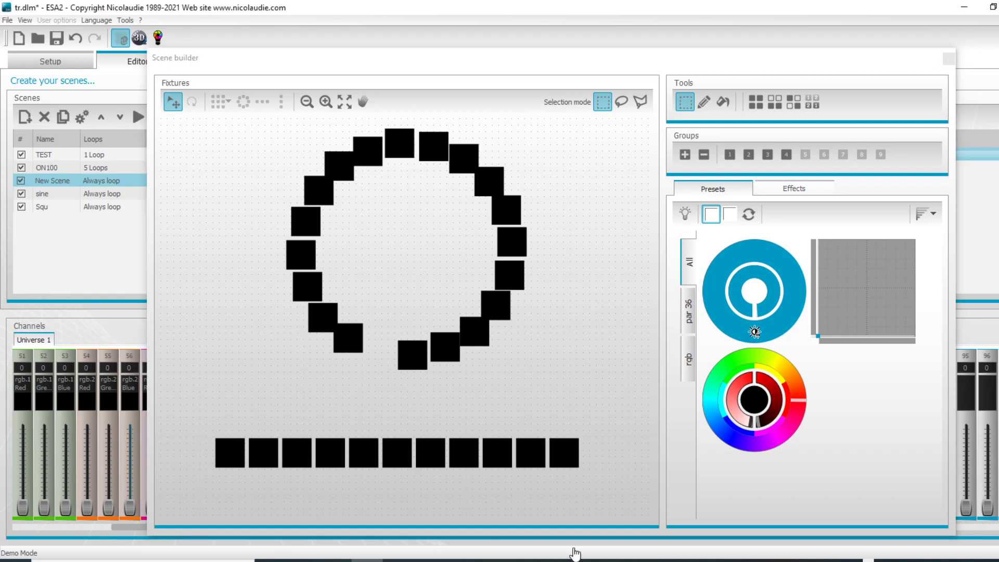
drag(210, 381, 631, 520)
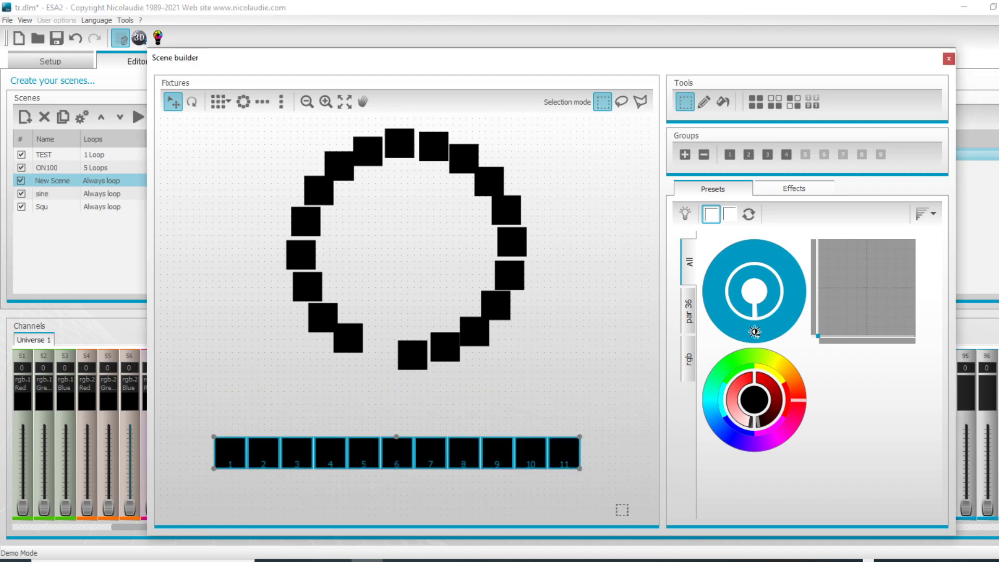
click(581, 423)
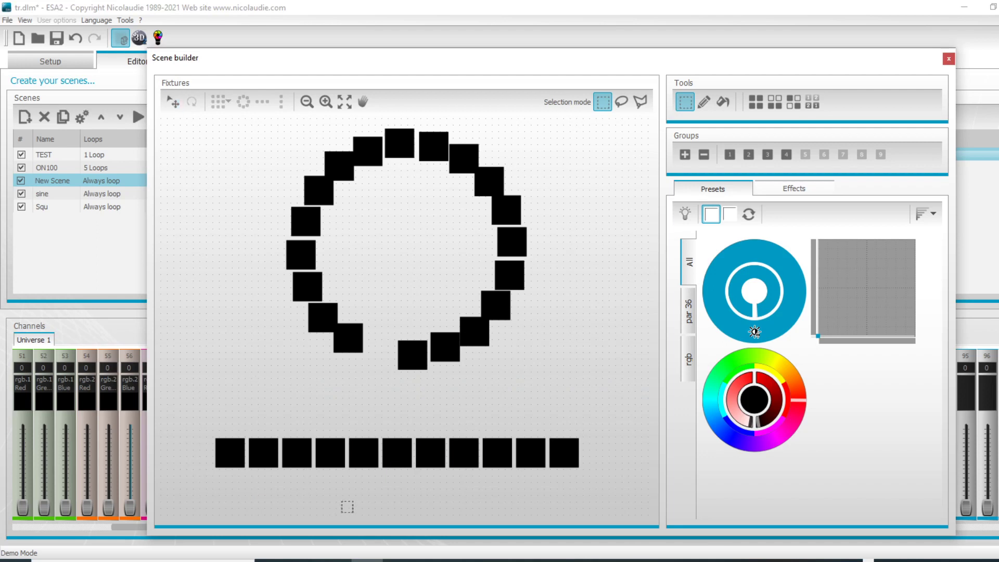
Color the sixth fixture in the horizontal row yellow using the rgb presets and clear the selection.
click(386, 464)
click(689, 359)
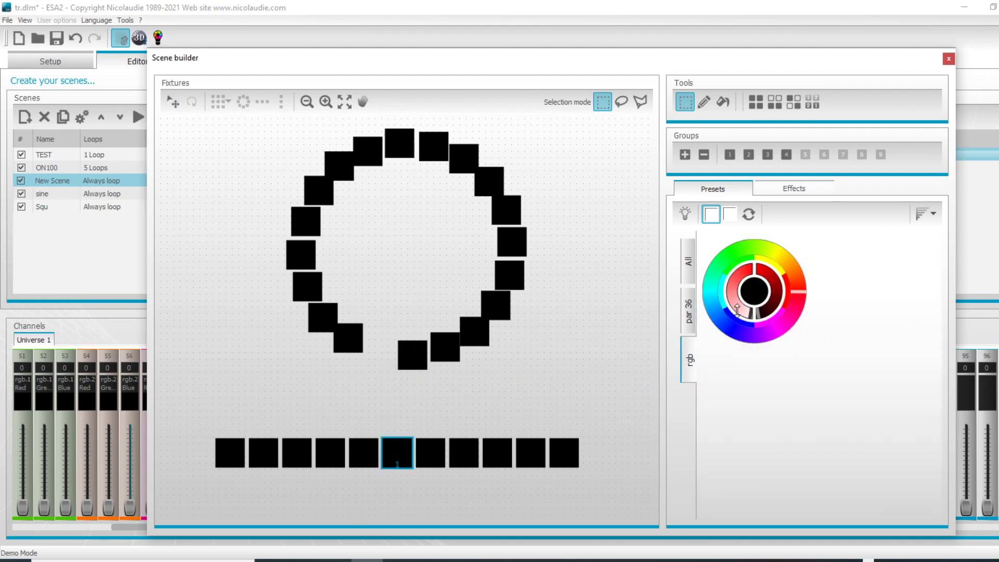
click(779, 264)
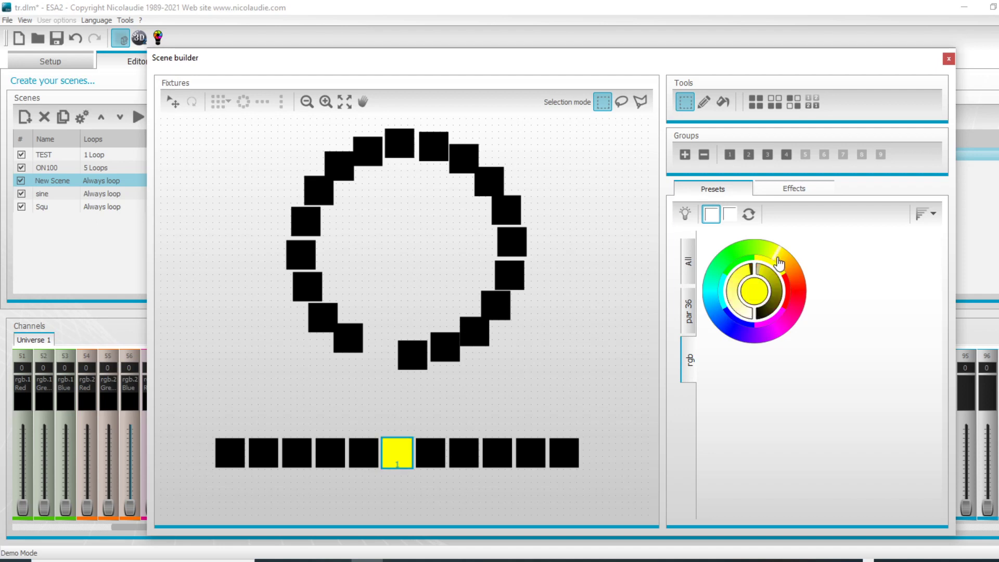
click(576, 359)
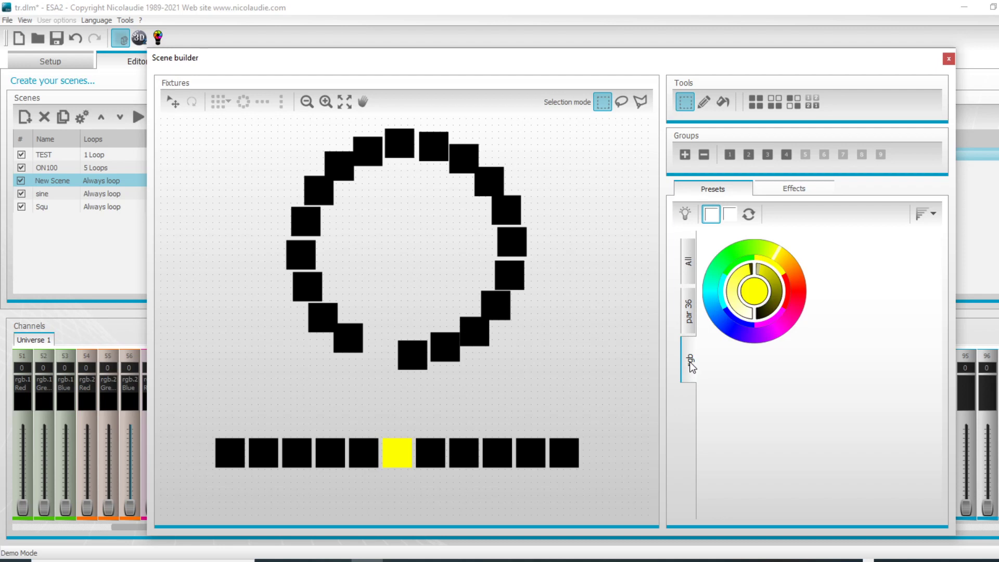
Move the stray par 36 fixture from the start of the horizontal row into the gap in the ring.
click(688, 309)
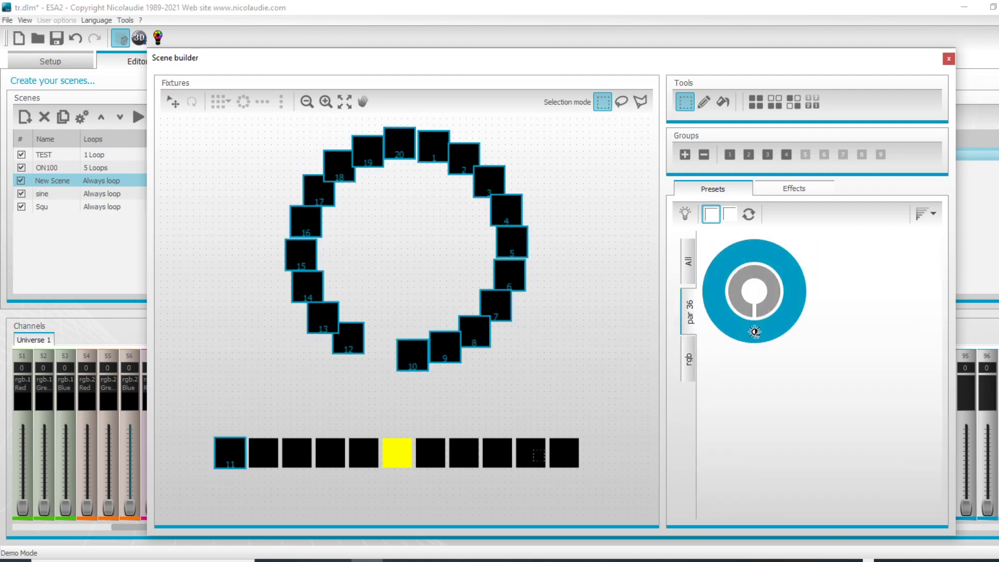
click(508, 410)
click(229, 452)
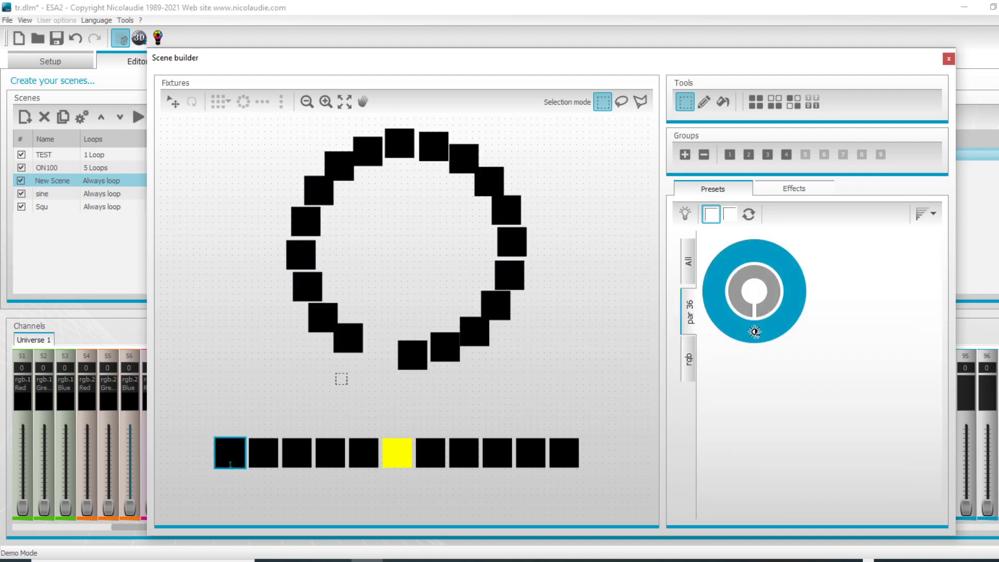
click(173, 101)
drag(233, 455, 382, 357)
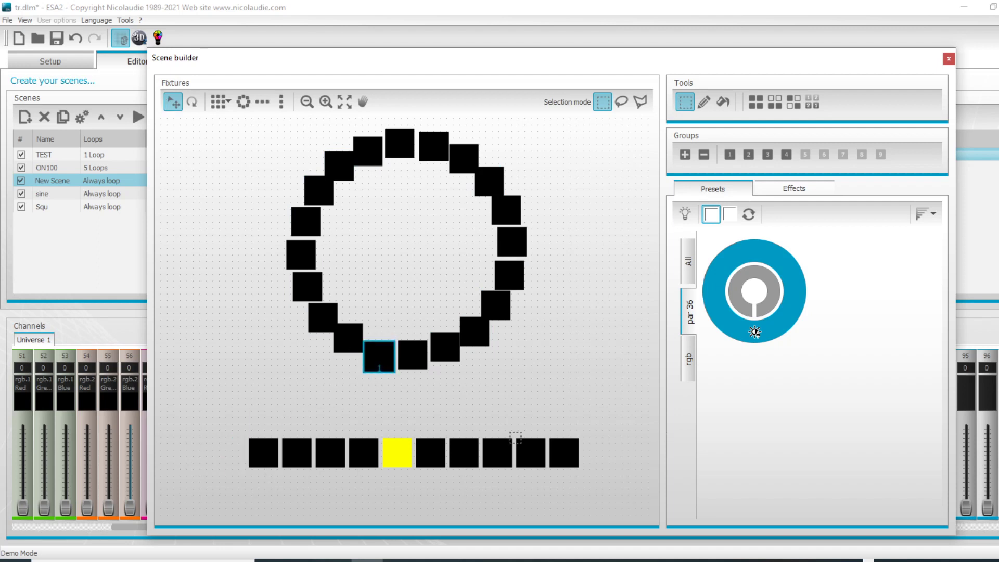
click(182, 122)
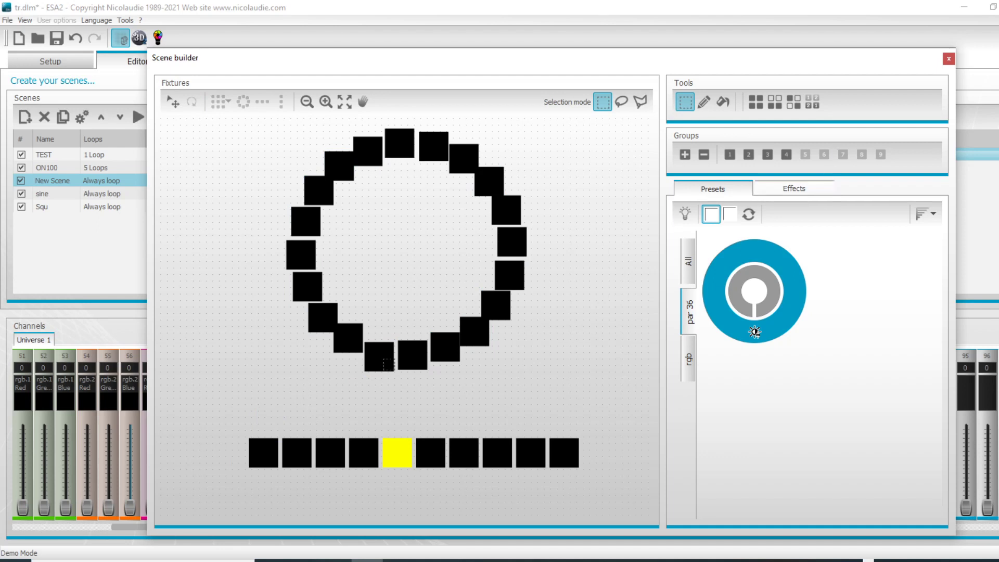
Store the ten rgb fixtures of the horizontal row as a new group and save the show.
click(690, 359)
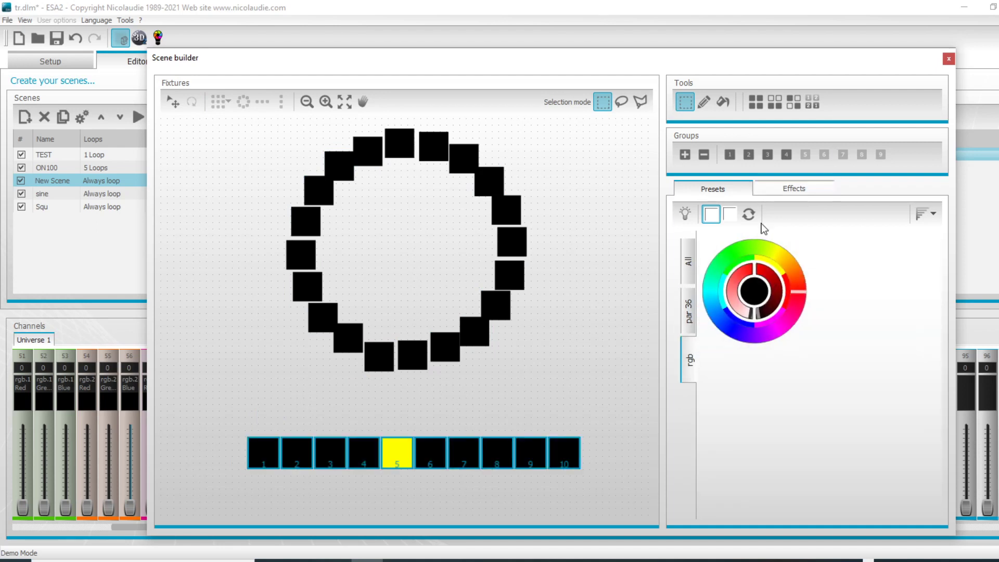
drag(211, 404, 623, 500)
click(682, 155)
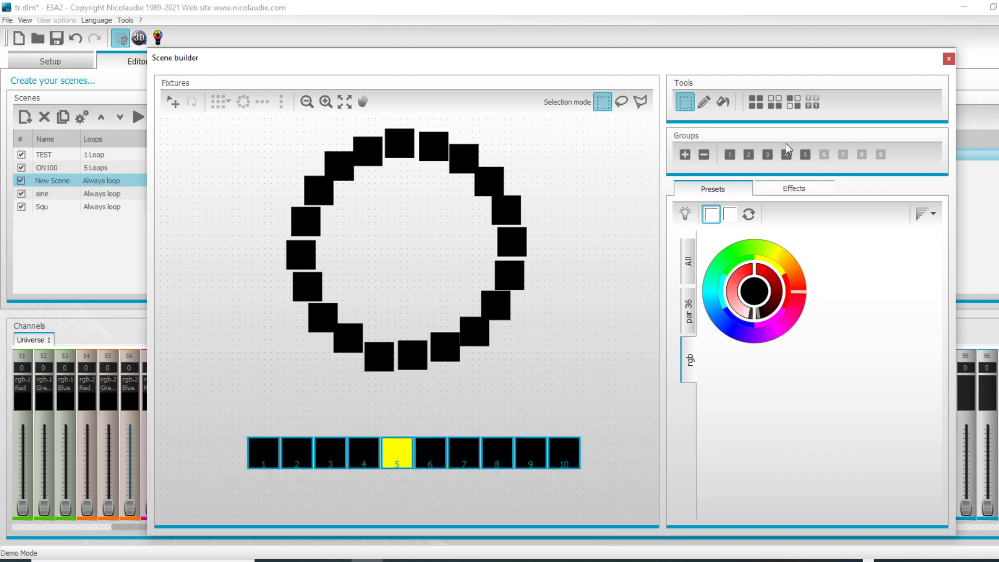
click(731, 156)
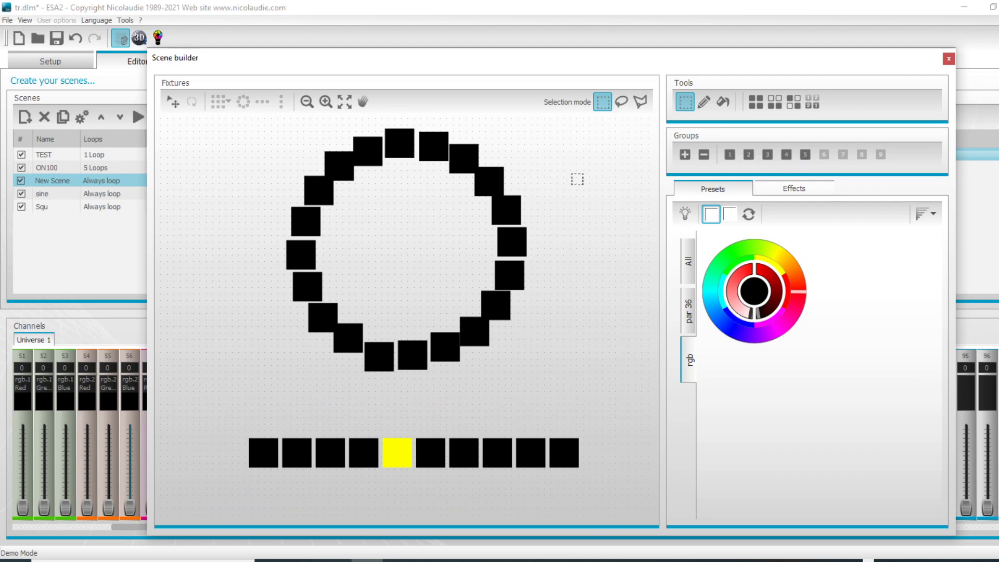
click(174, 99)
key(ctrl+s)
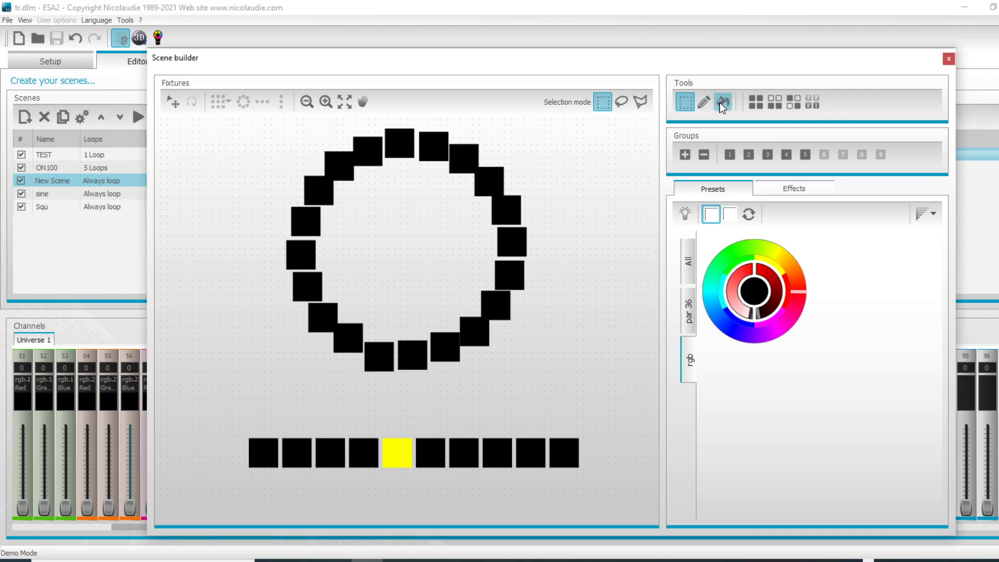
Close the scene builder, reset the red and green channels 63 and 64 to 0 and save the show.
click(949, 58)
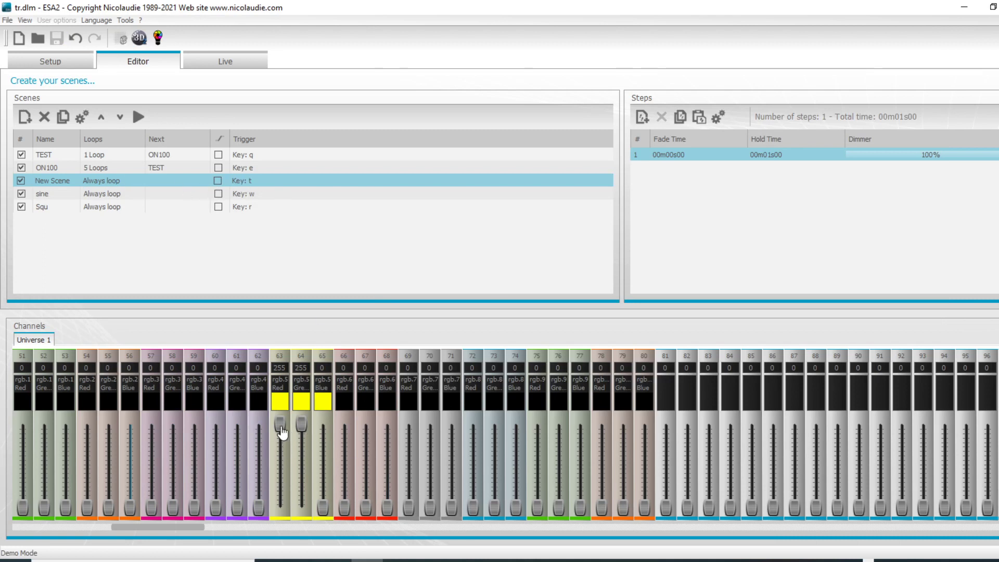
drag(282, 427, 279, 539)
drag(303, 437, 292, 532)
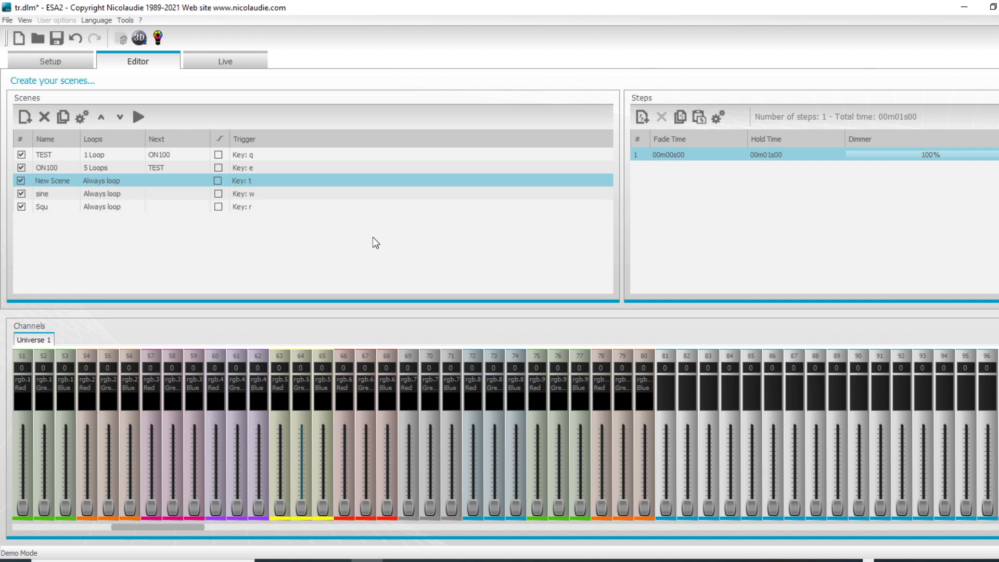
click(55, 39)
Add a new scene, place it at the end of the scene list and name it TESTAAA.
click(26, 117)
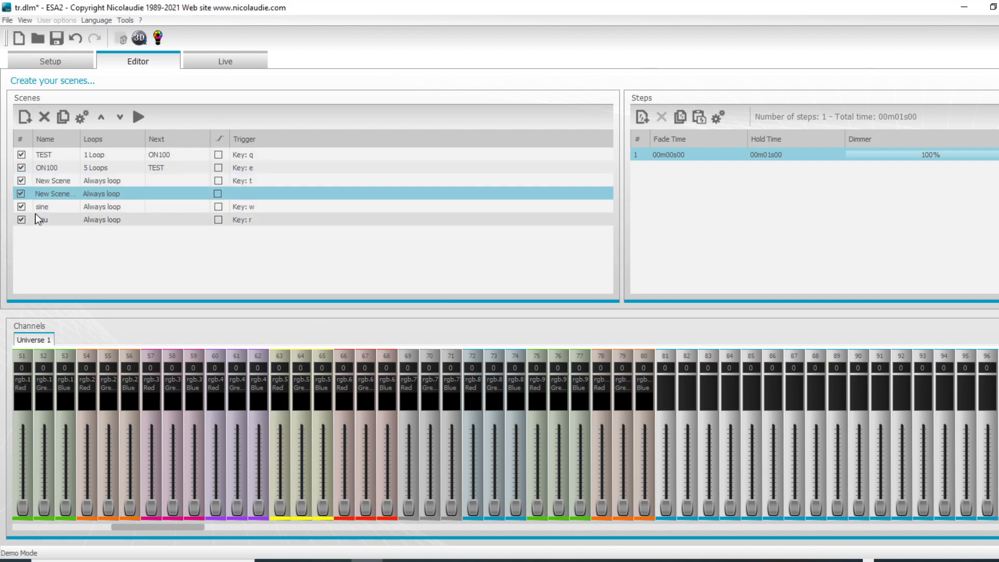
click(106, 117)
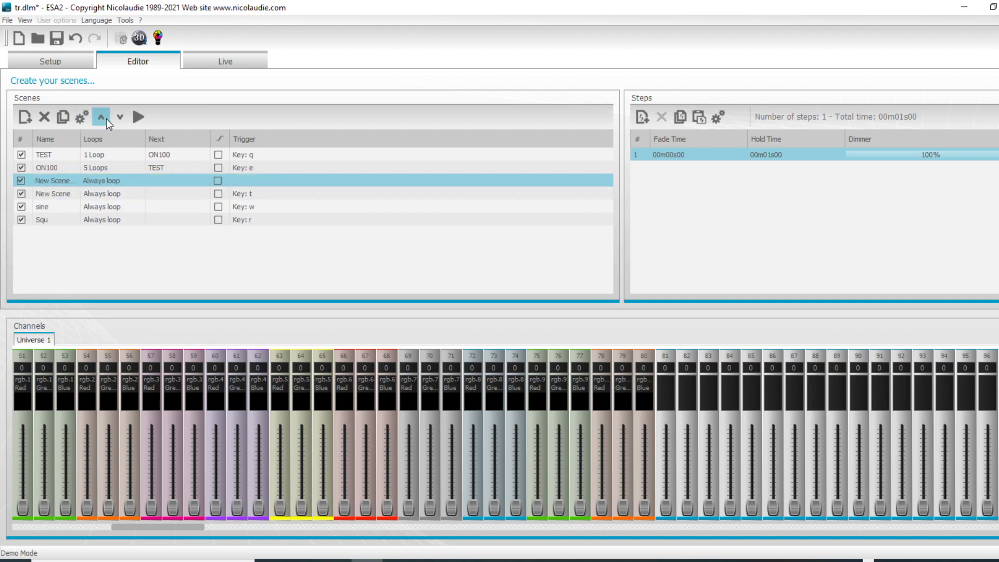
double_click(111, 119)
click(111, 118)
click(74, 221)
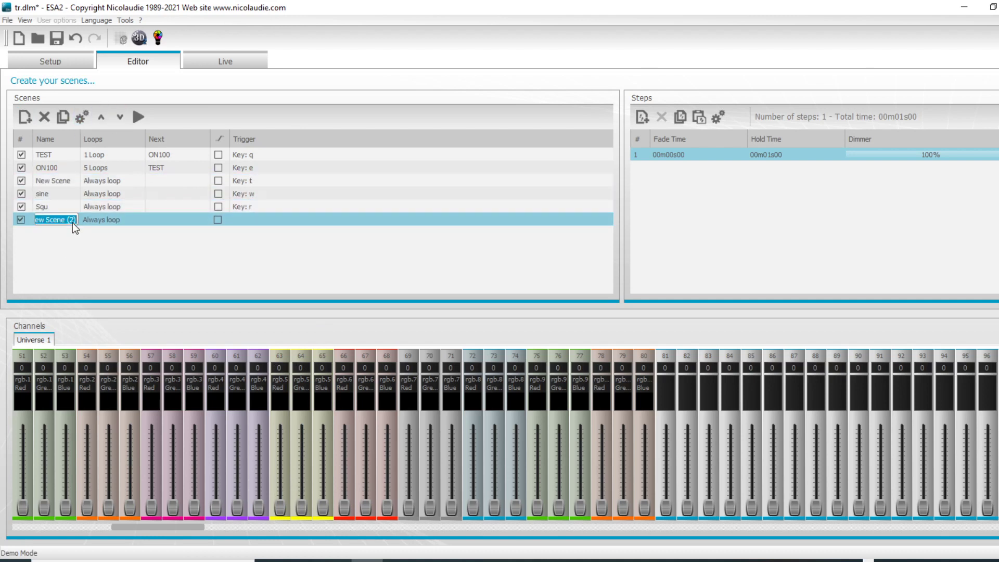
text(TESTAAA)
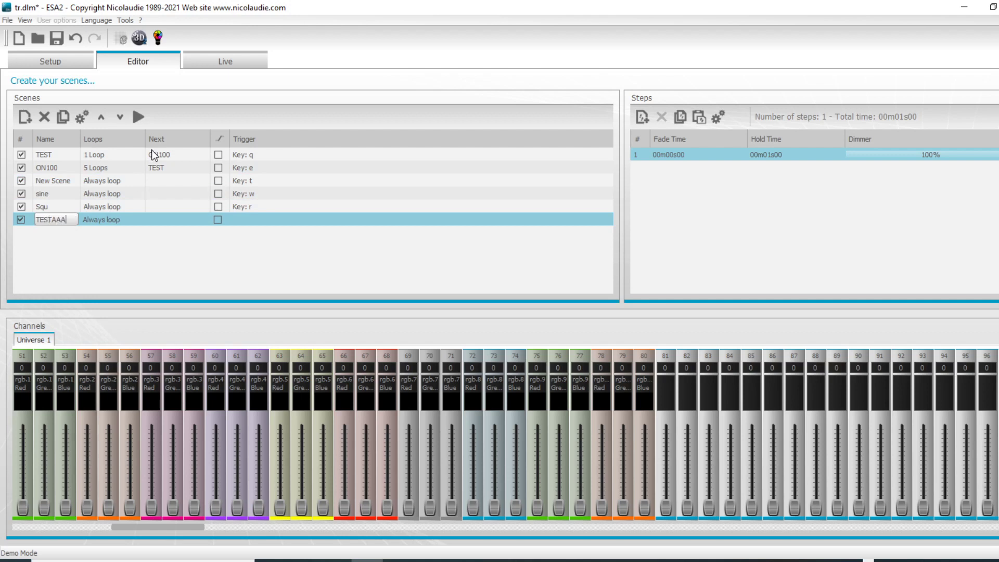
click(145, 243)
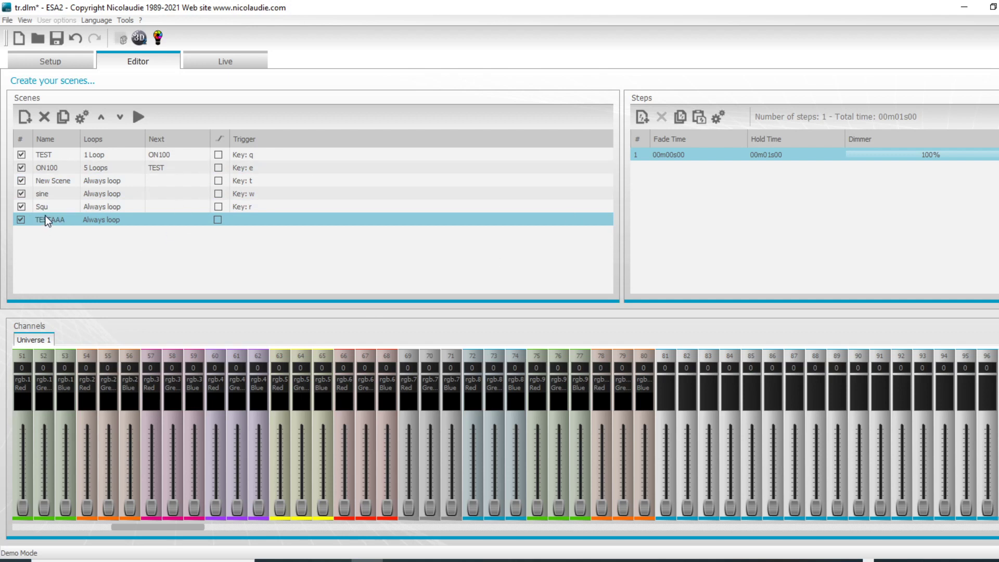
In the scene builder, set all ten rgb fixtures of the horizontal row to green for the TESTAAA scene.
click(121, 38)
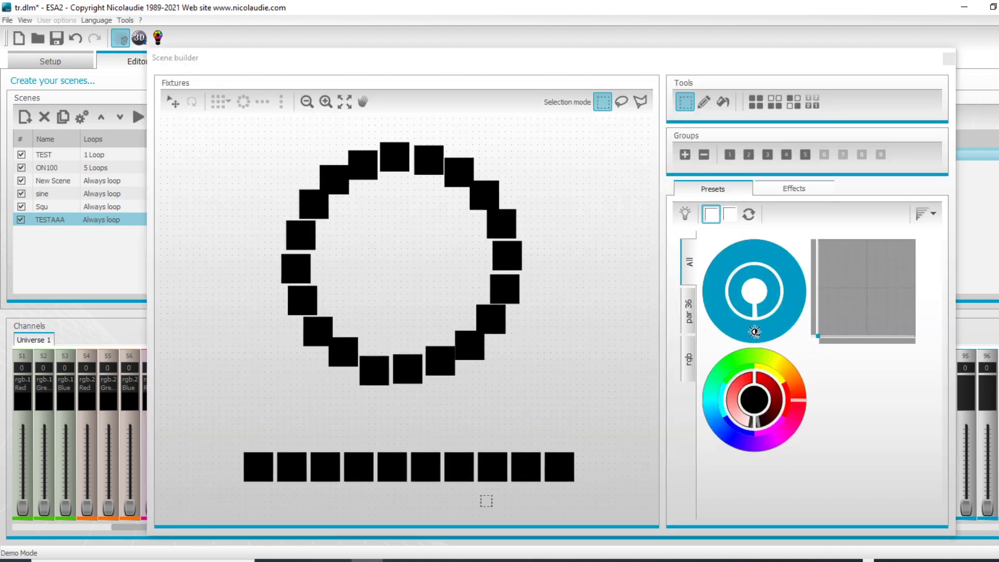
drag(179, 432, 603, 526)
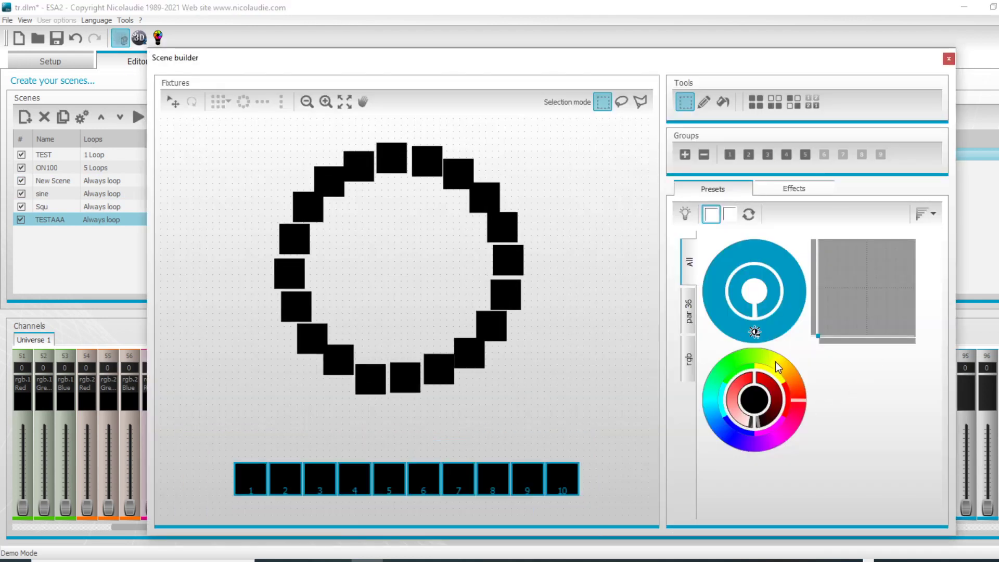
click(736, 361)
click(948, 59)
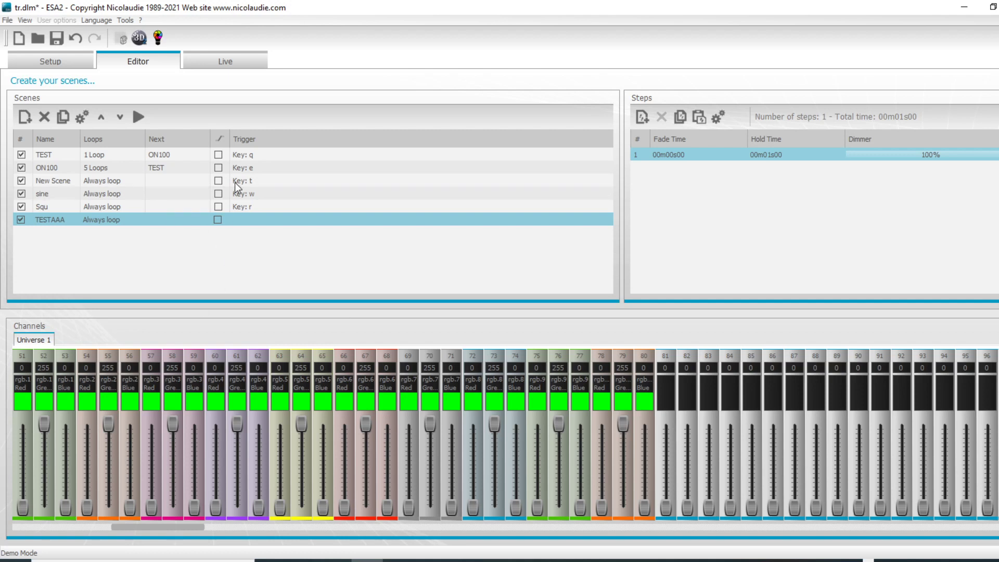
Play the TEST, sine and TESTAAA scenes live while watching the fixtures in the scene builder.
click(217, 61)
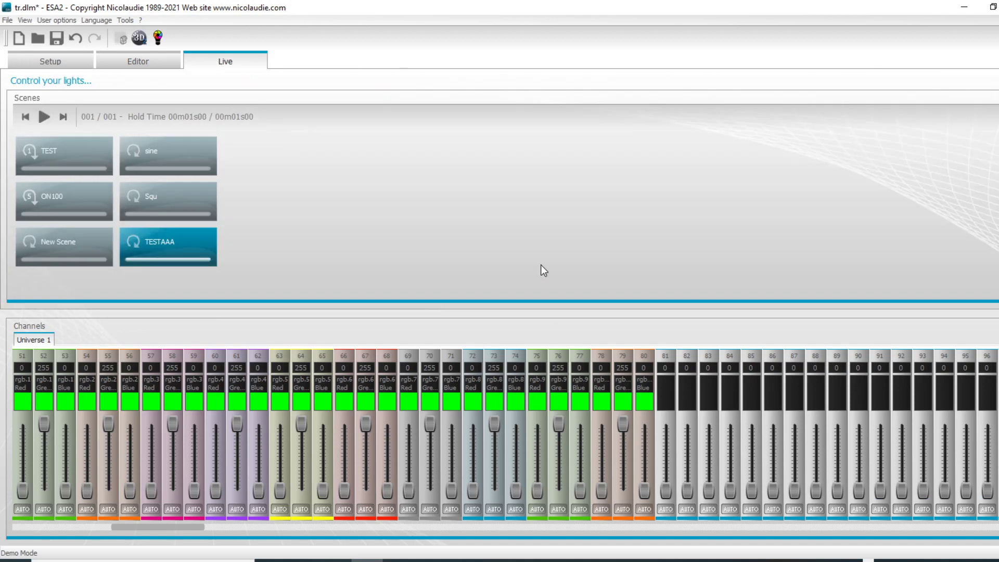
click(121, 38)
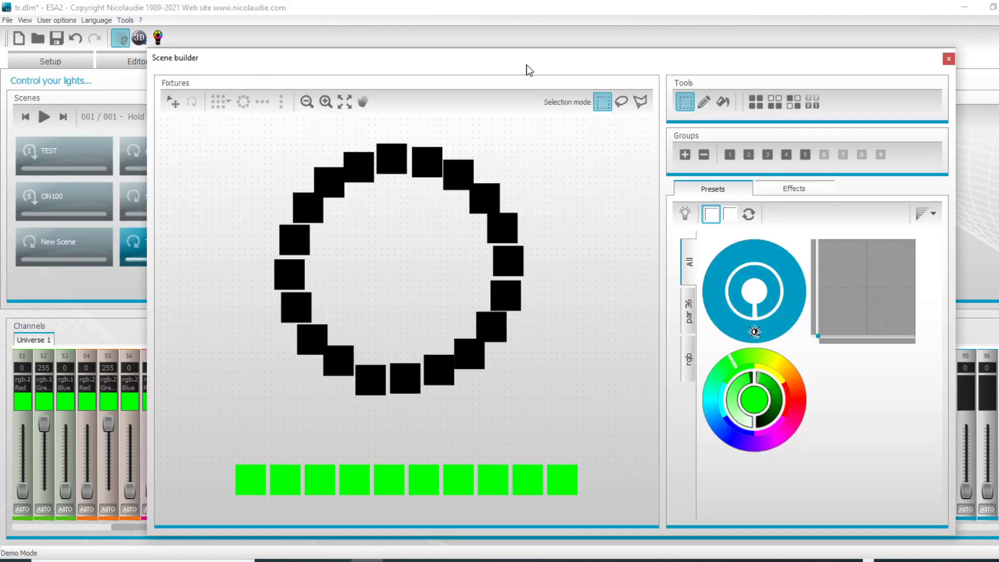
drag(520, 65, 677, 26)
click(73, 159)
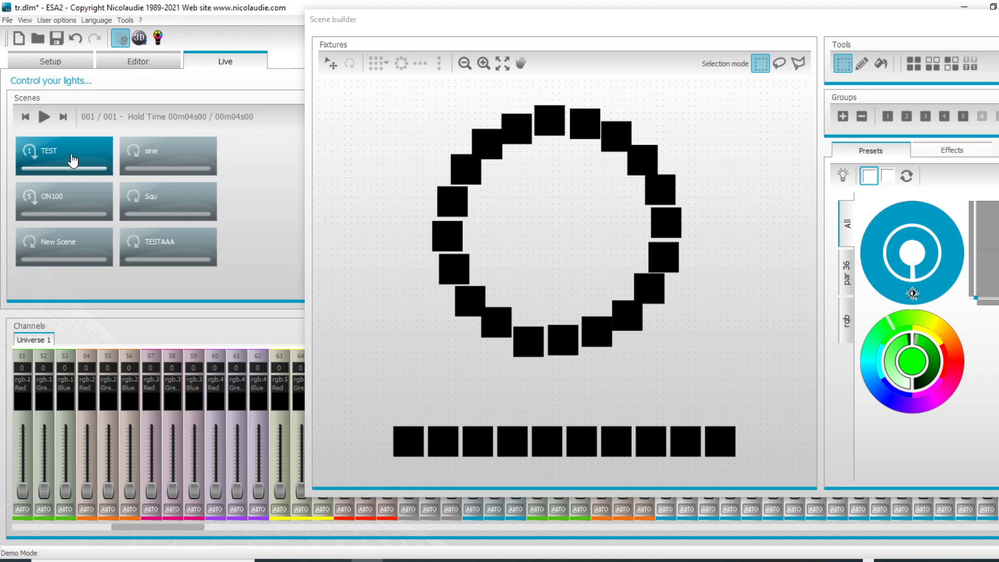
click(182, 164)
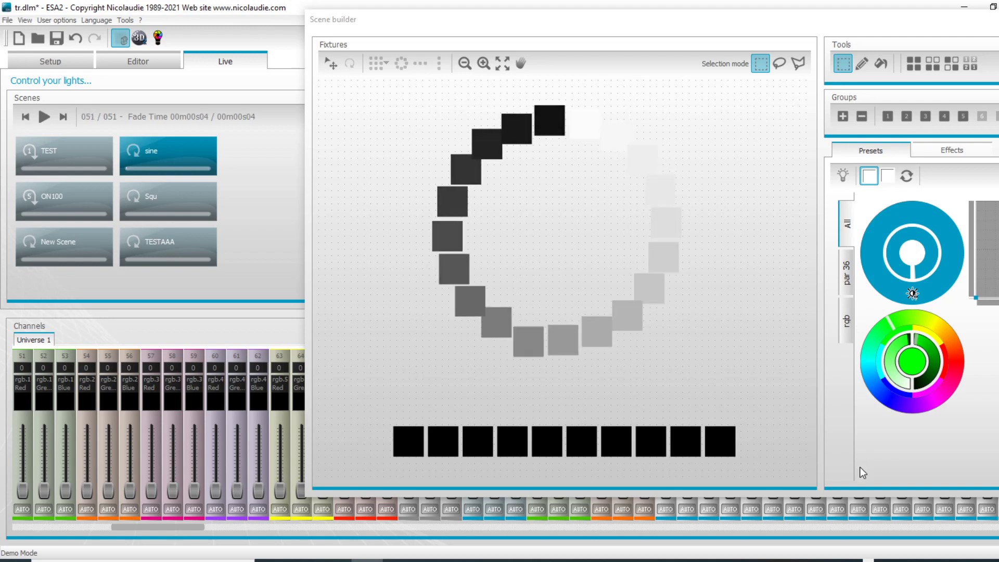
click(182, 253)
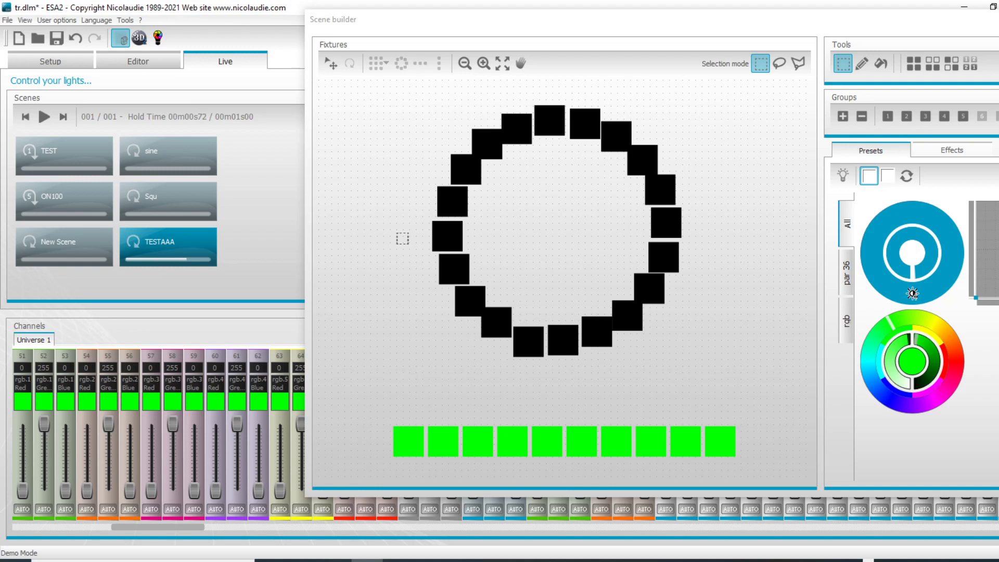
click(167, 155)
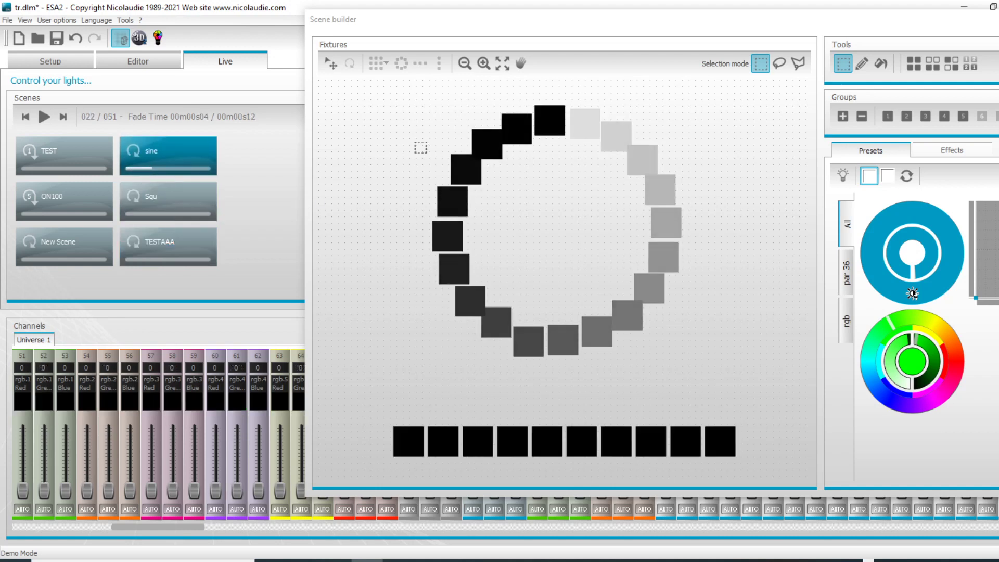
click(146, 251)
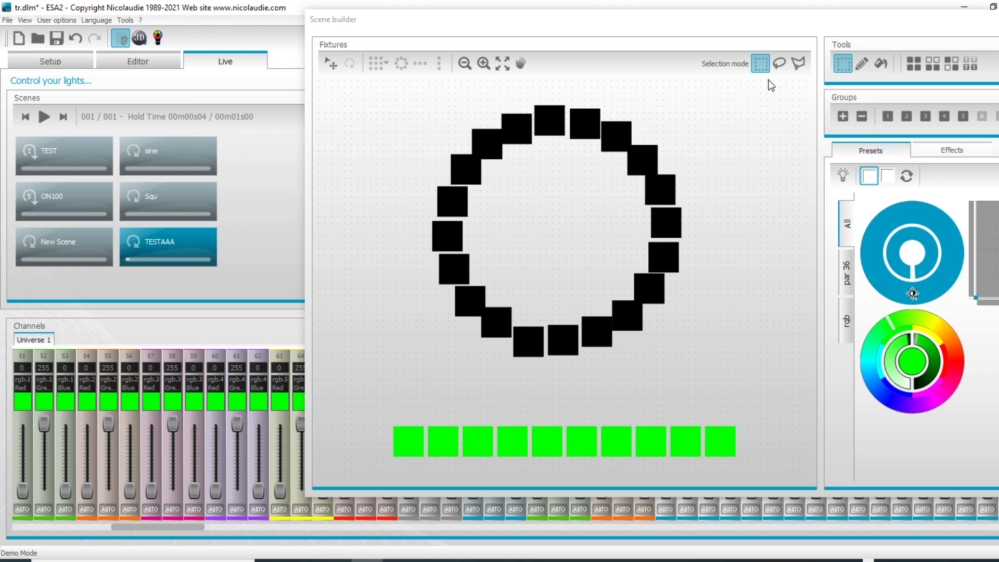
Close the scene builder and play the TEST and TESTAAA scenes live while watching the channel faders.
drag(786, 26, 611, 19)
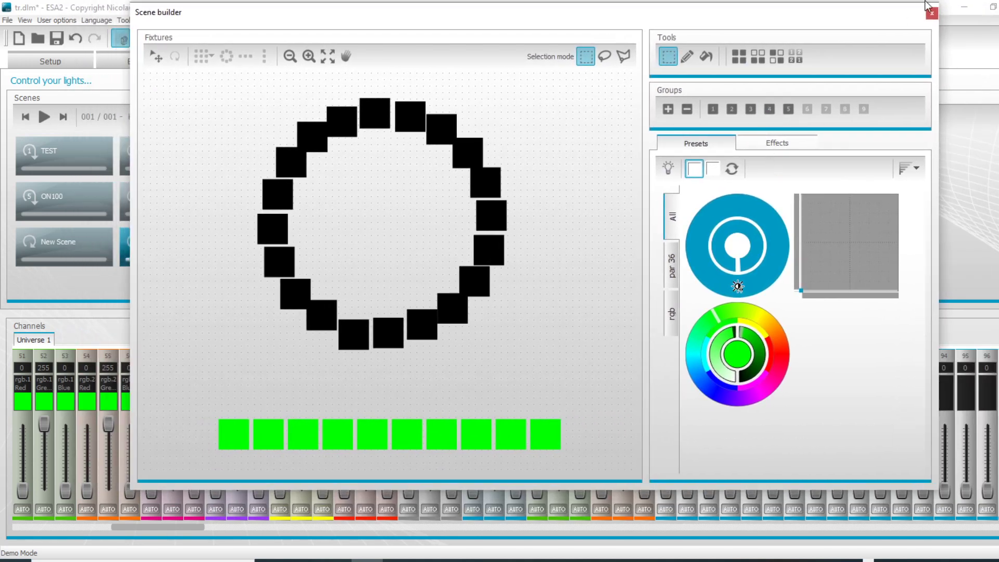
drag(791, 26, 836, 33)
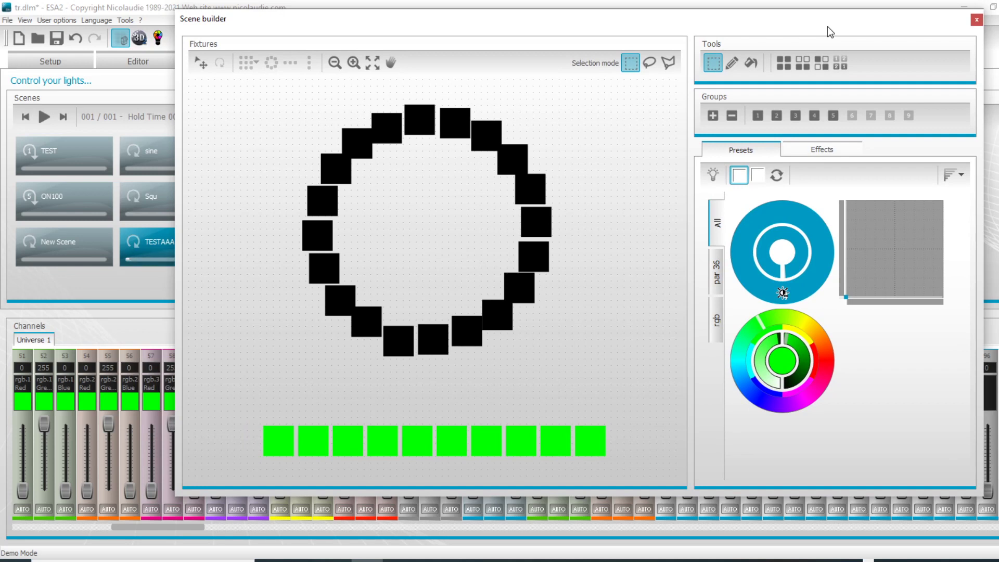
click(977, 21)
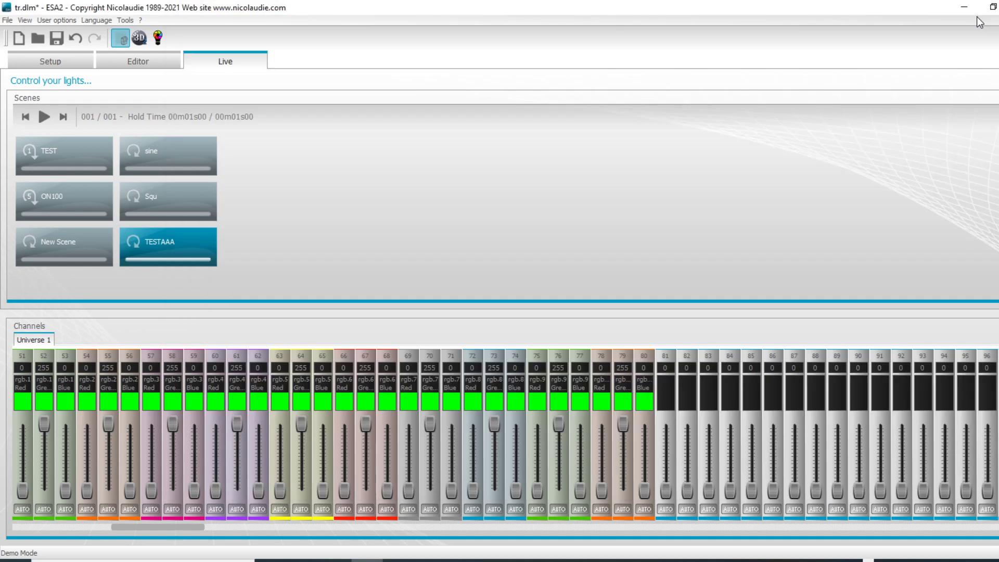
click(124, 207)
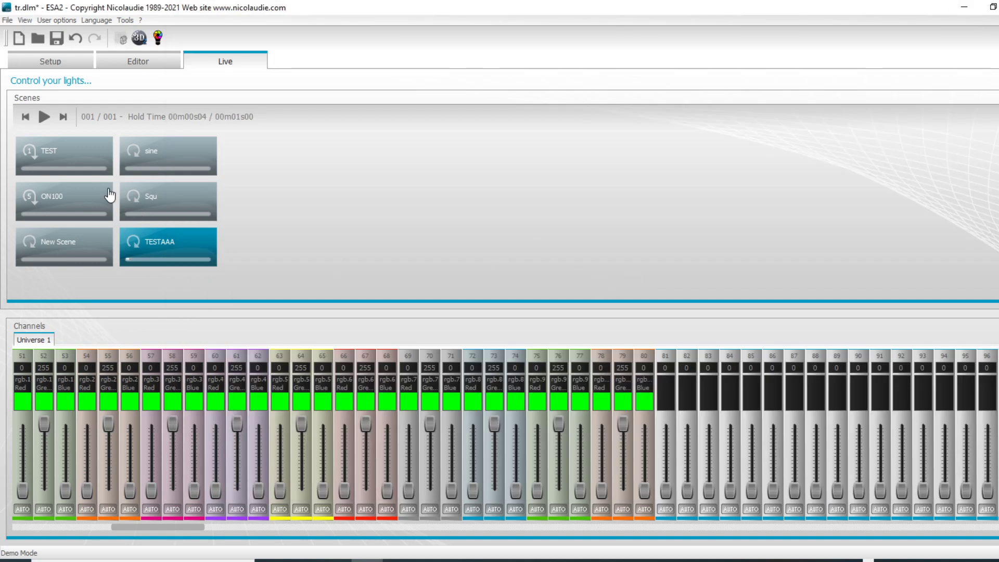
click(80, 168)
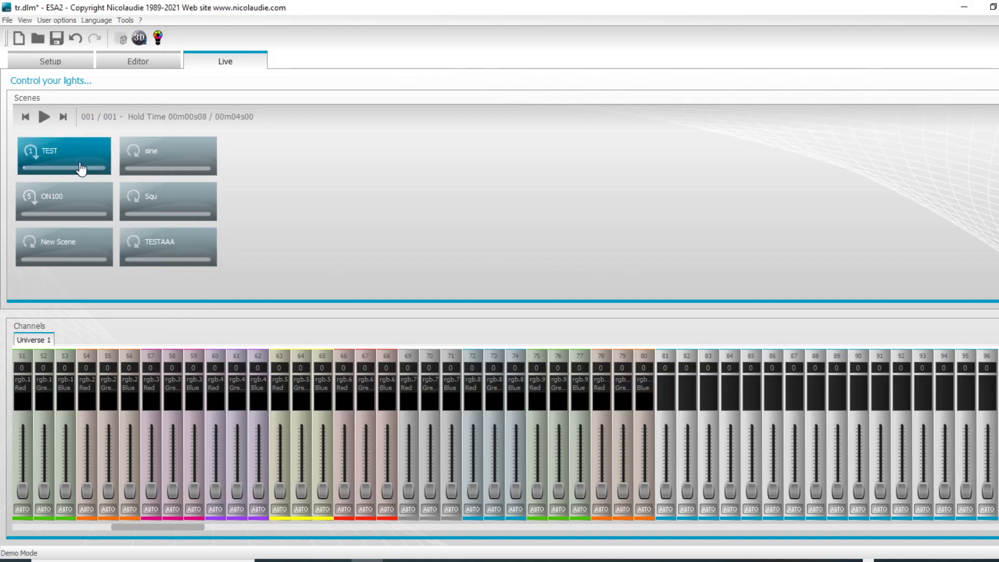
click(175, 265)
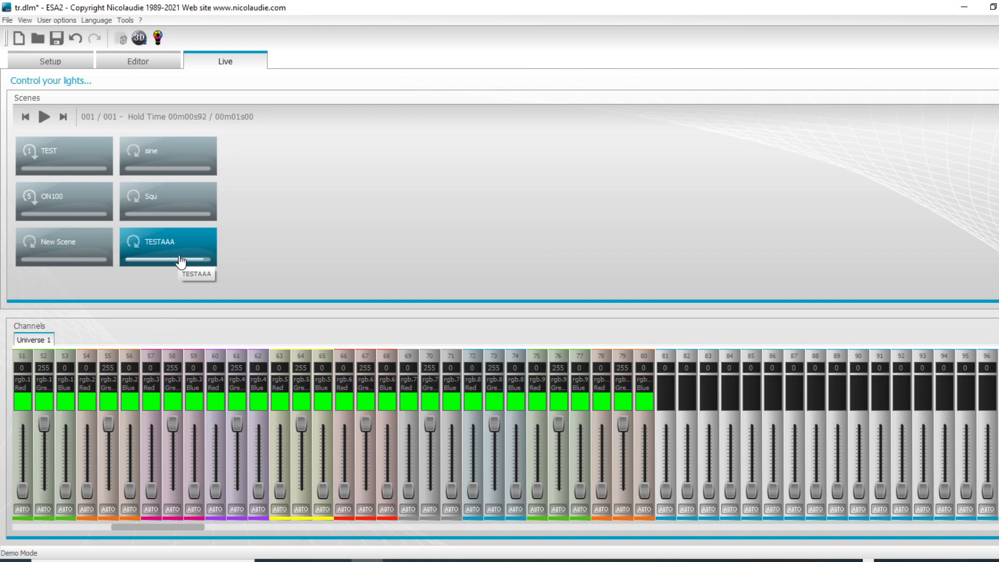
Return to the fixture setup, open the scene builder's effects and add a Rainbow pixel effect.
click(64, 61)
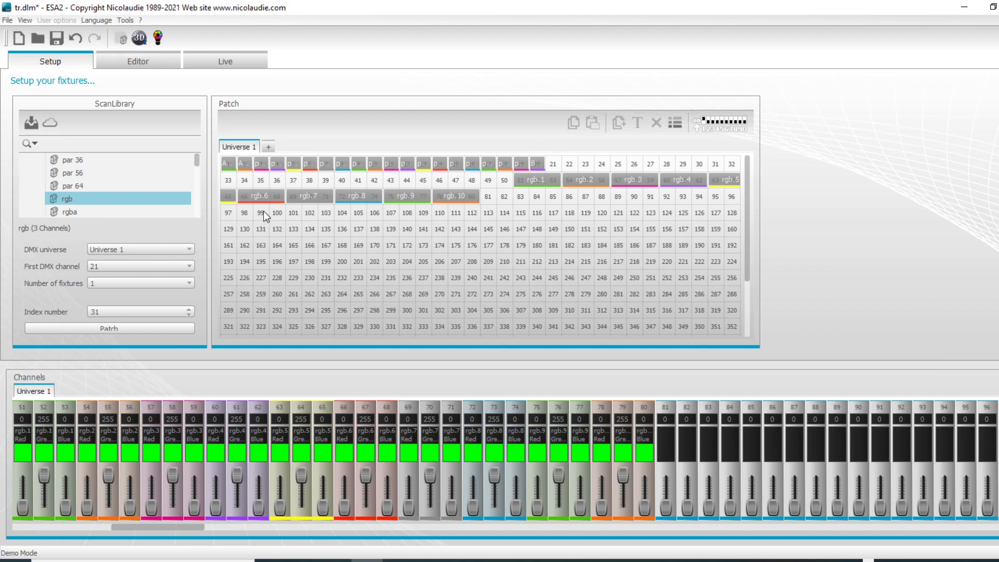
click(121, 39)
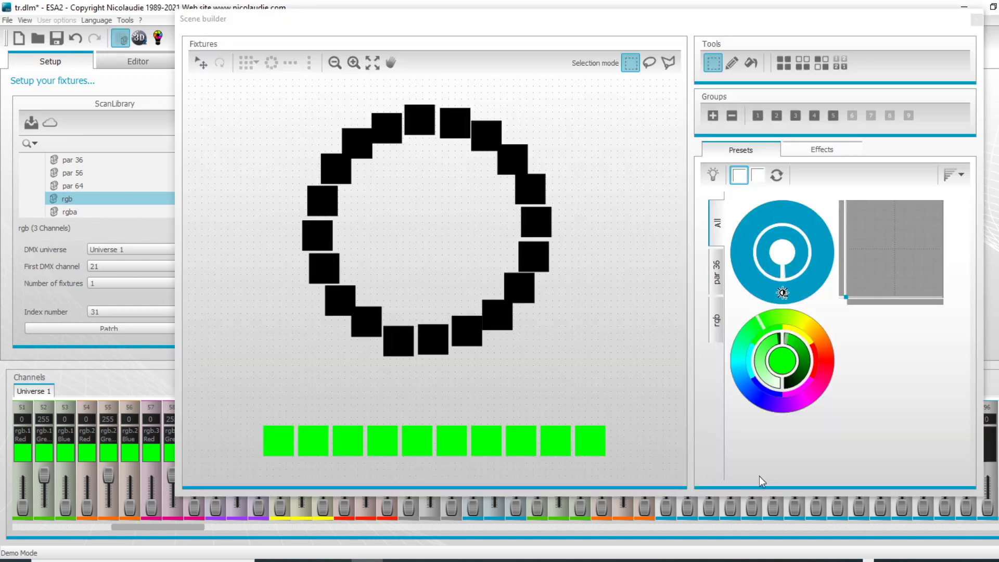
click(829, 154)
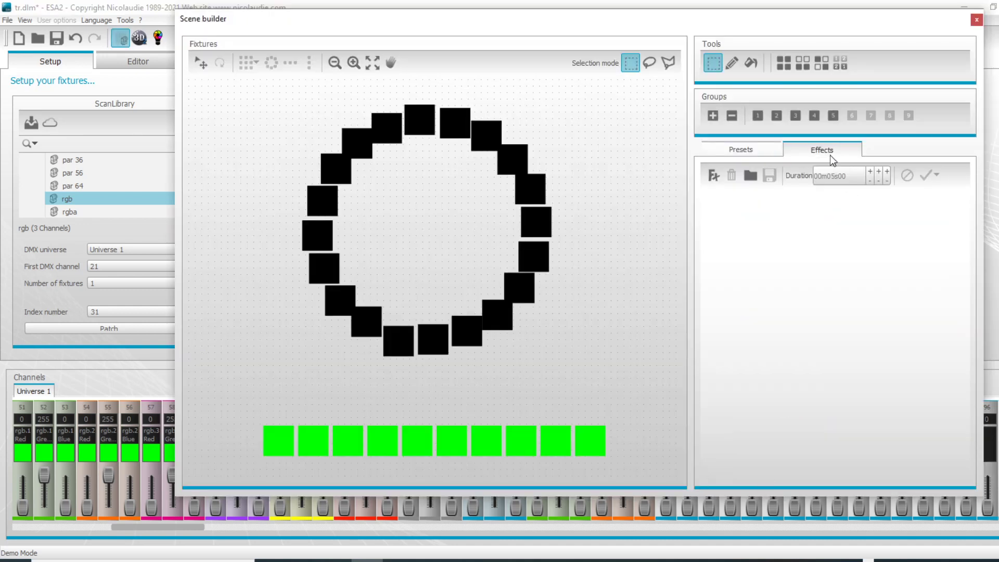
click(714, 176)
click(731, 207)
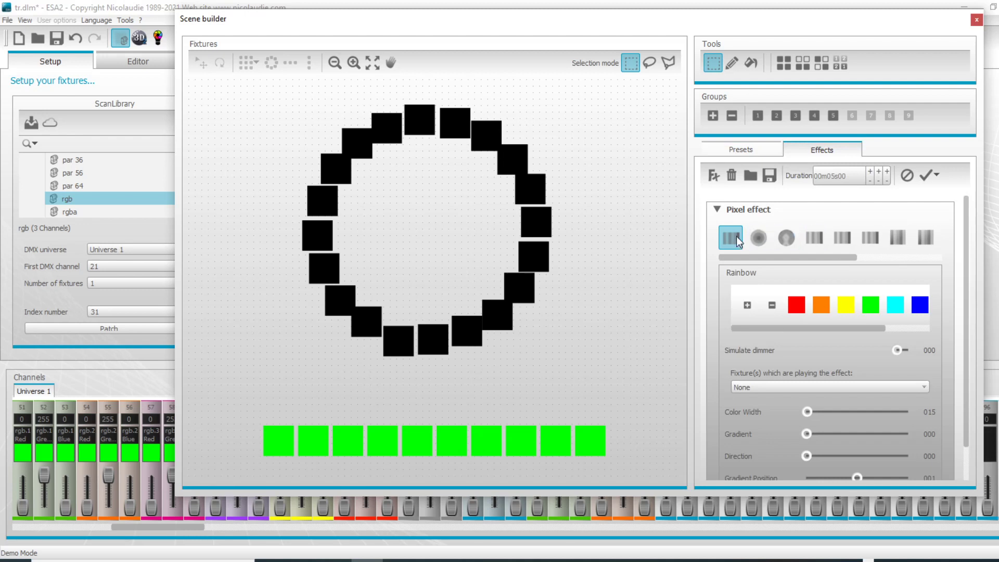
Check the list of fixtures that can play the Rainbow effect and assign the ten rgb fixtures of the horizontal row to it.
click(814, 388)
click(814, 388)
click(924, 390)
scroll(928, 439, down, 5)
drag(927, 439, 944, 377)
click(739, 387)
drag(235, 403, 652, 479)
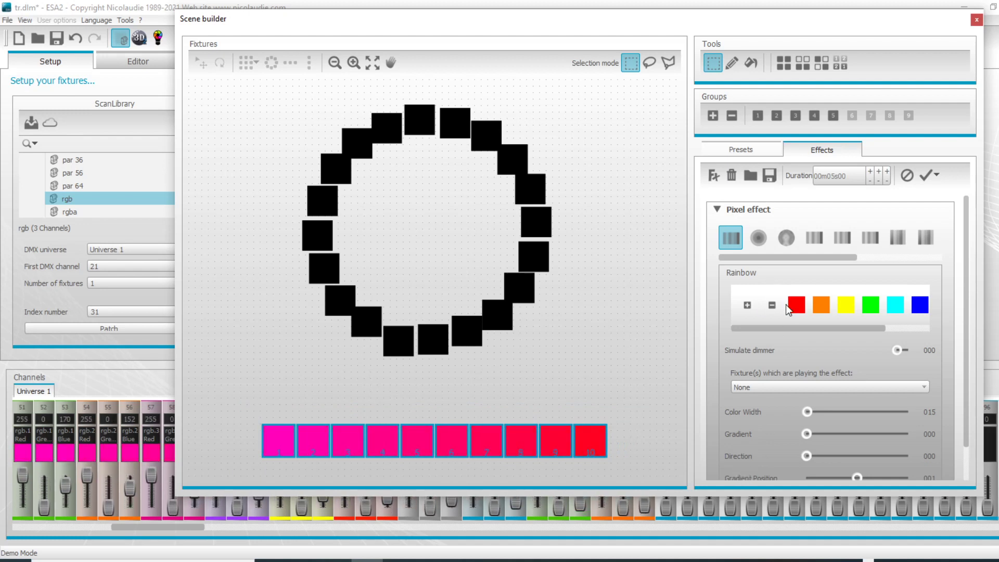
drag(856, 330, 921, 330)
double_click(920, 305)
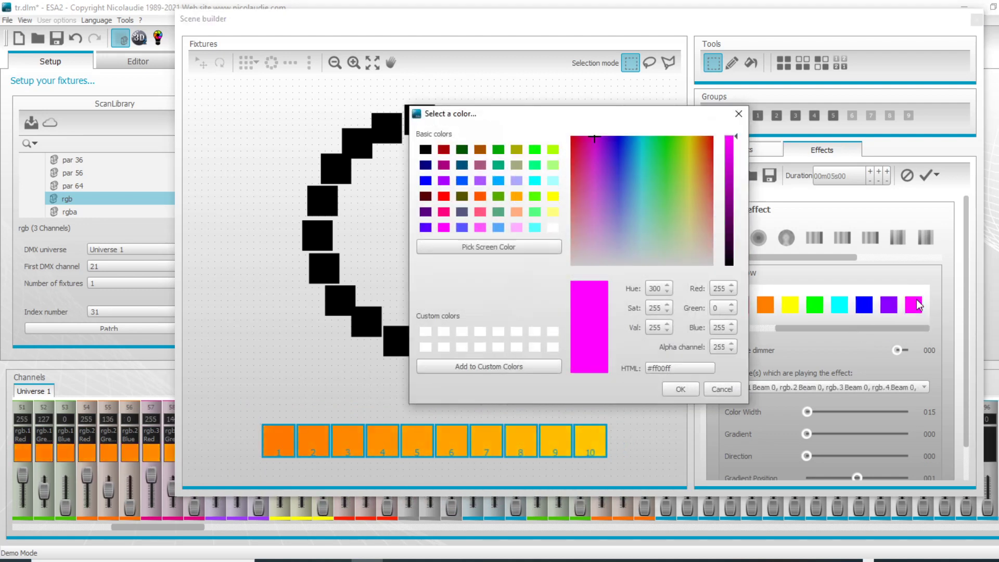
click(721, 389)
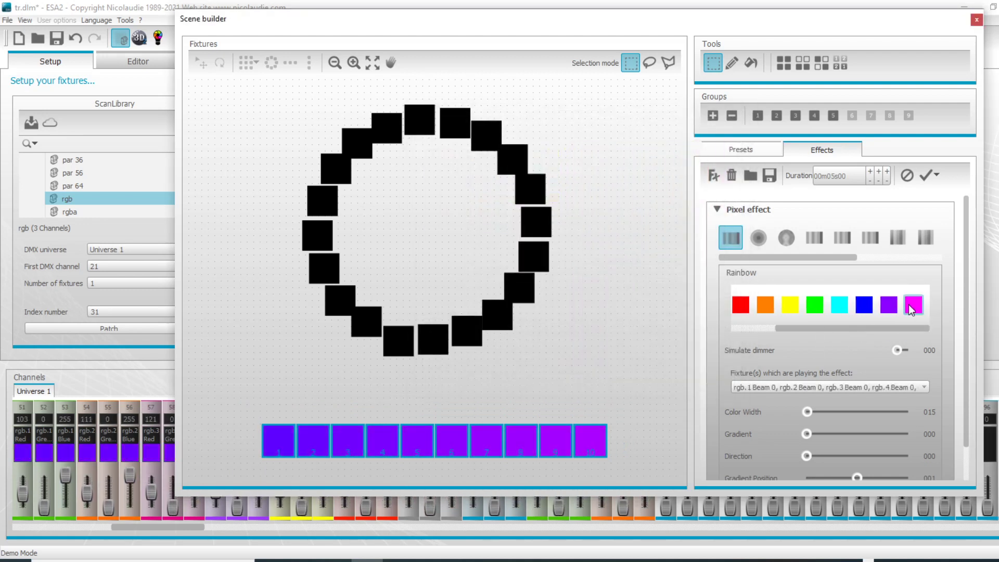
drag(811, 327, 748, 326)
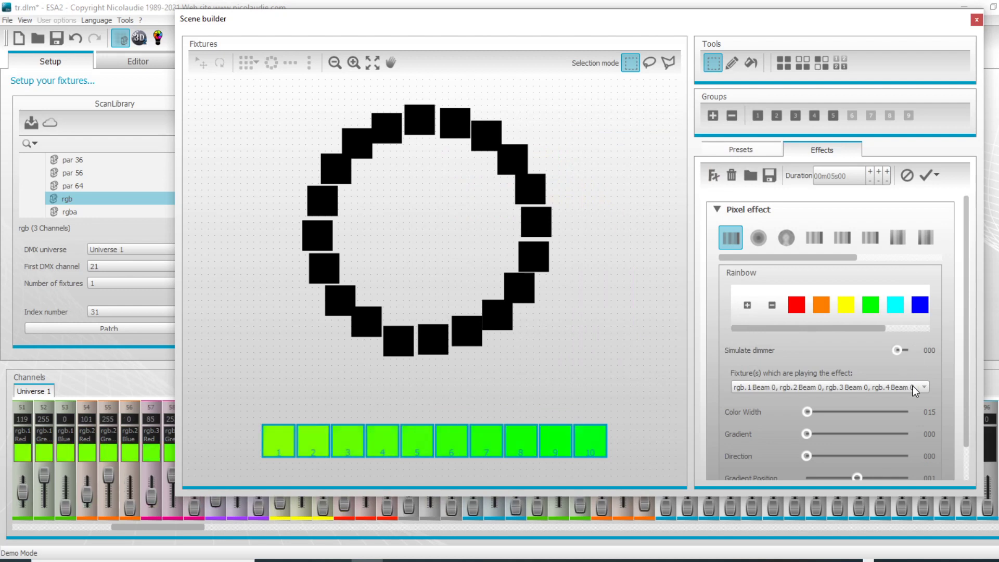
Try the Rainbow effect with color width 137, gradient 33 and direction 65, moving the gradient position to 0 and back to 1.
mouse_move(808, 414)
mouse_down()
mouse_move(845, 414)
mouse_move(769, 405)
mouse_move(851, 414)
mouse_move(809, 435)
mouse_move(839, 433)
mouse_move(819, 417)
mouse_up()
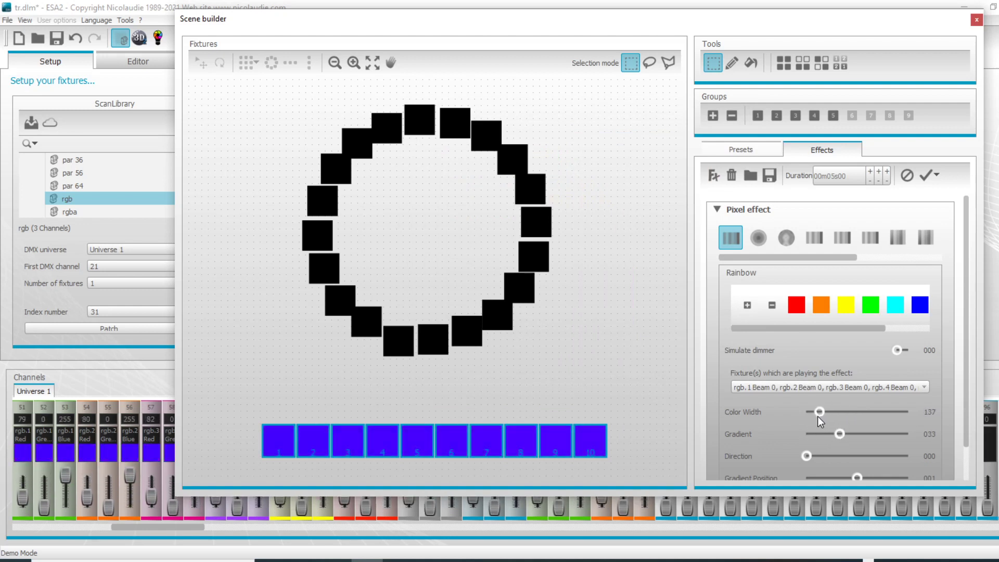
mouse_move(807, 456)
mouse_down()
mouse_move(817, 458)
mouse_move(805, 458)
mouse_up()
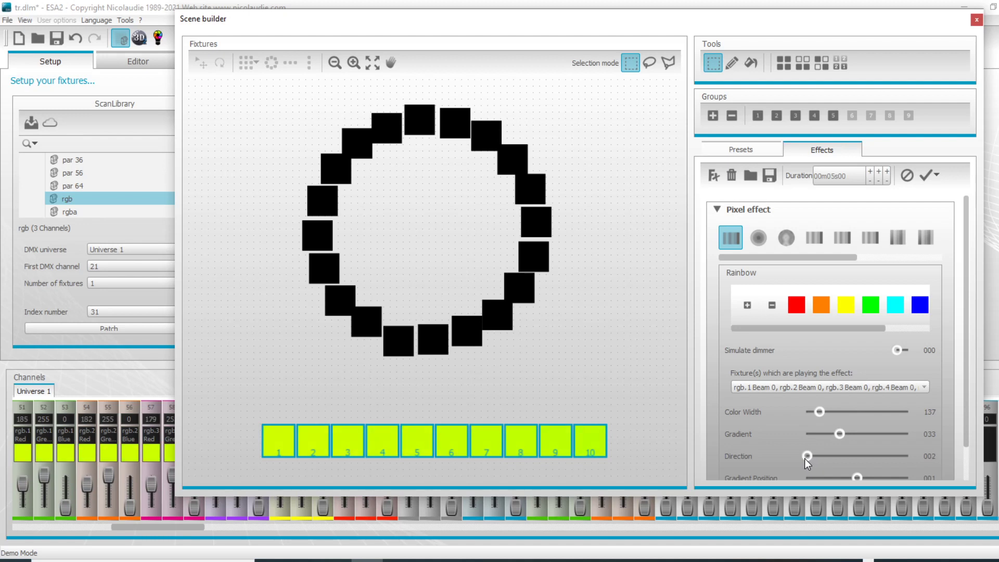
scroll(919, 452, down, 2)
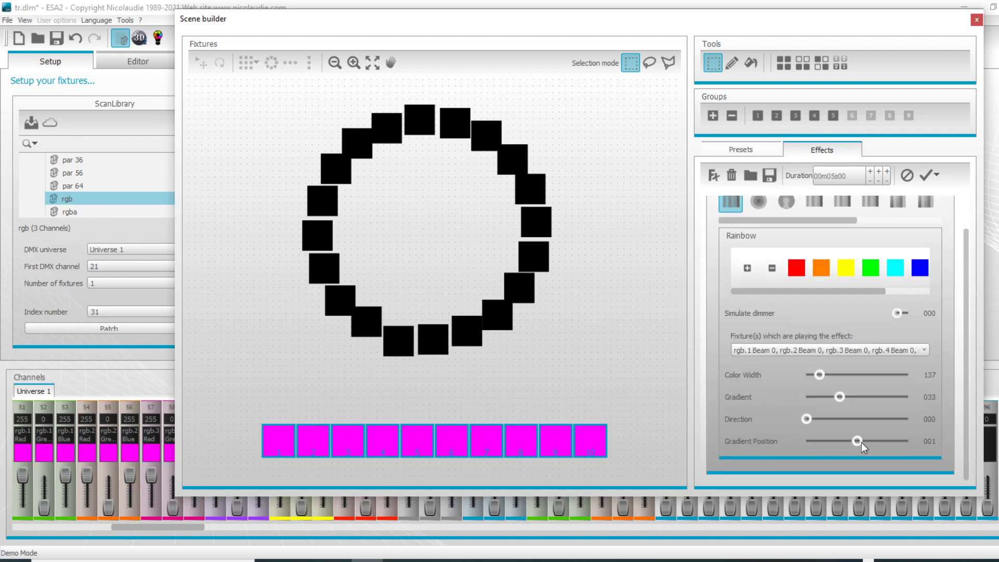
drag(854, 442, 809, 442)
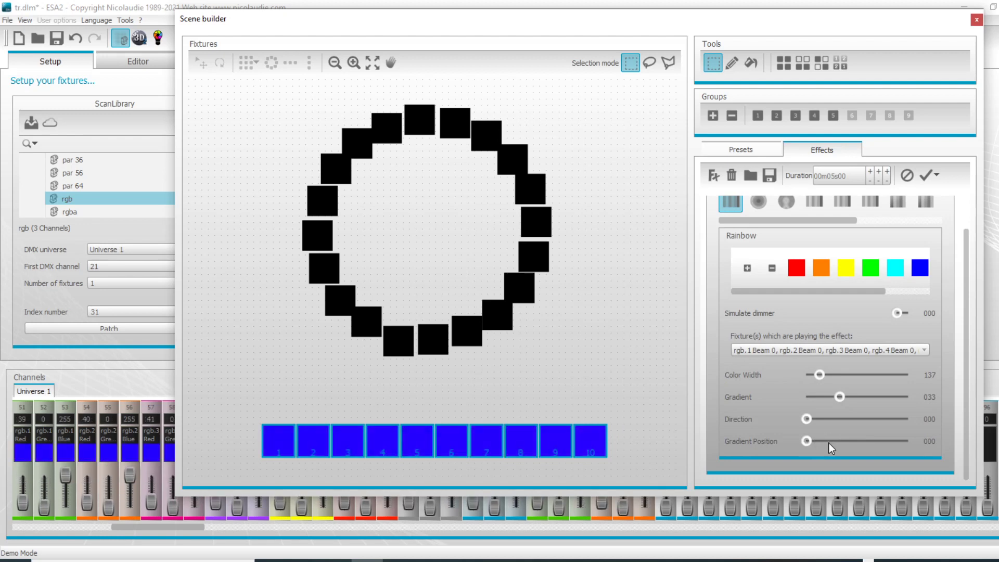
drag(807, 420, 823, 421)
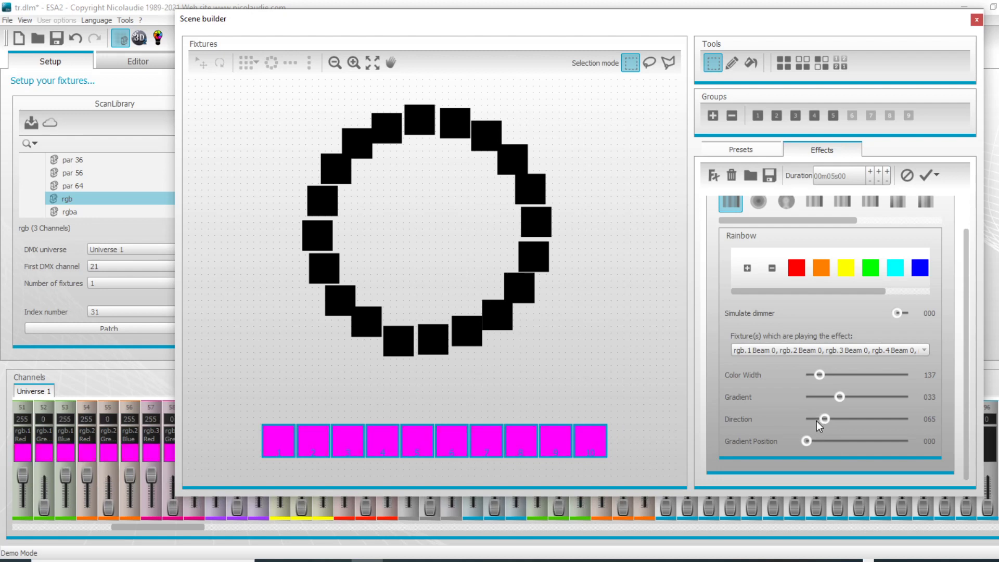
drag(808, 441, 843, 440)
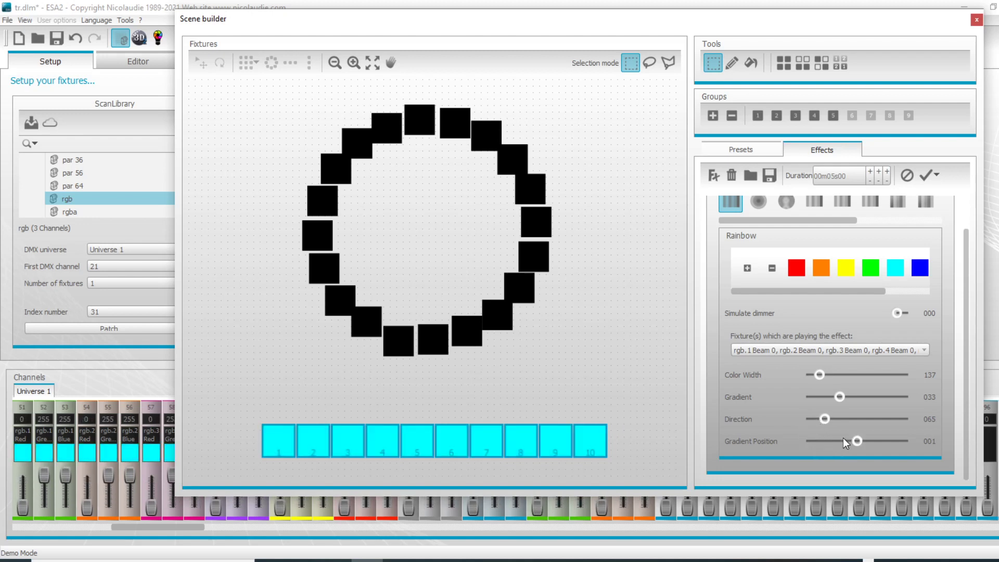
Set the Rainbow effect to color width 10, gradient 4 and direction 0, and generate it as a new scene.
drag(814, 377, 794, 420)
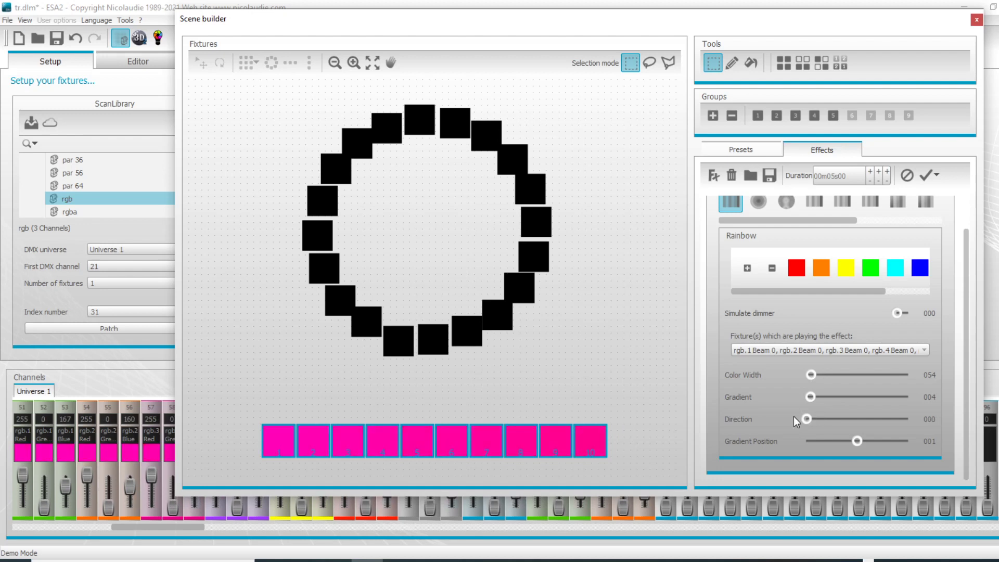
drag(811, 372, 792, 374)
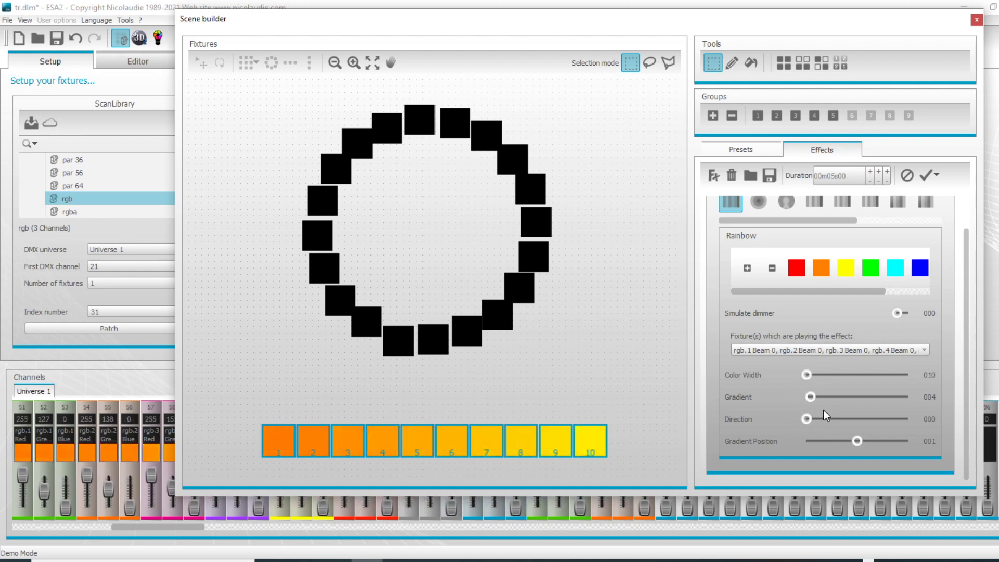
click(925, 176)
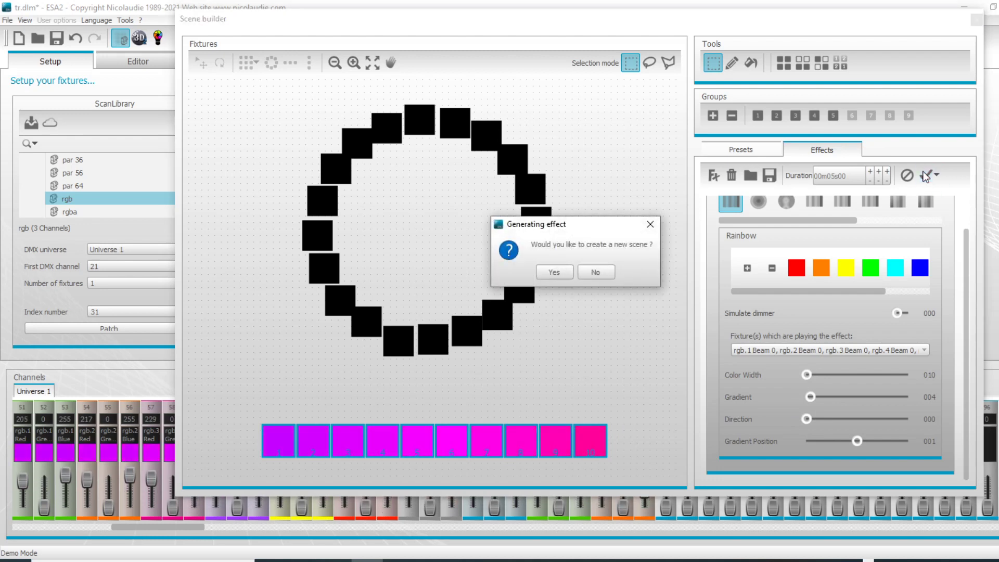
click(562, 274)
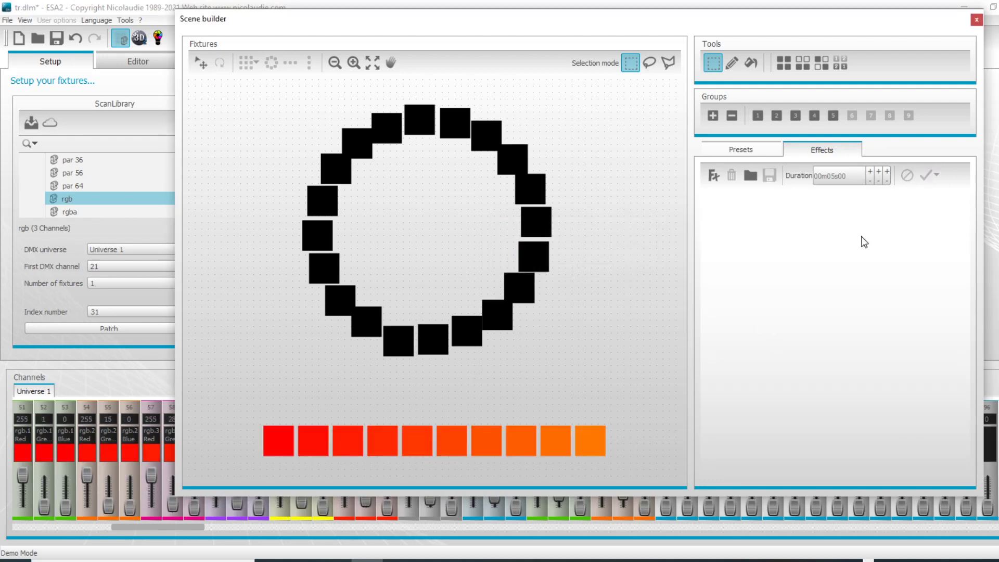
click(978, 21)
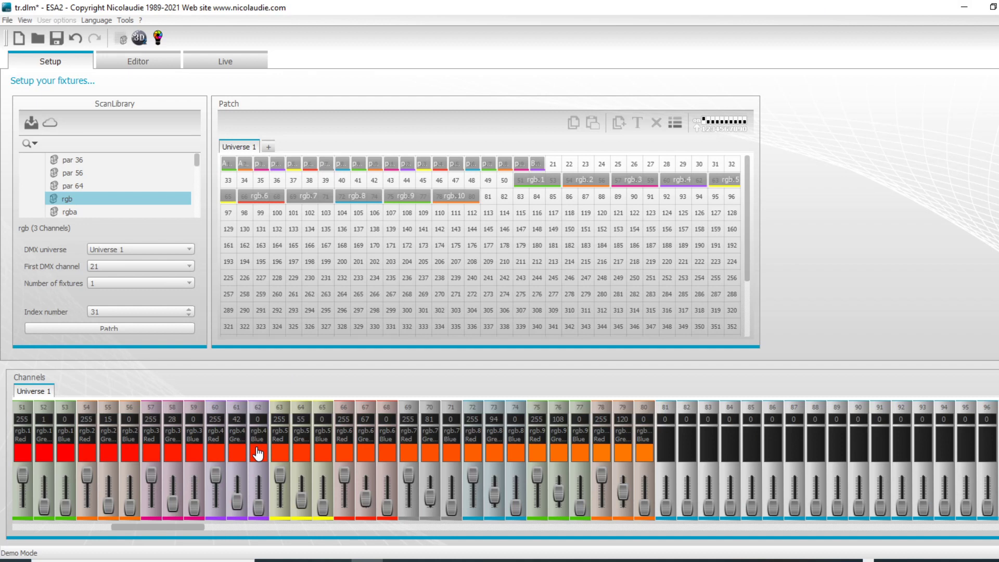
Play the generated rainbow scene in the scene editor, watching the channel faders and the fixtures in the scene builder.
click(166, 65)
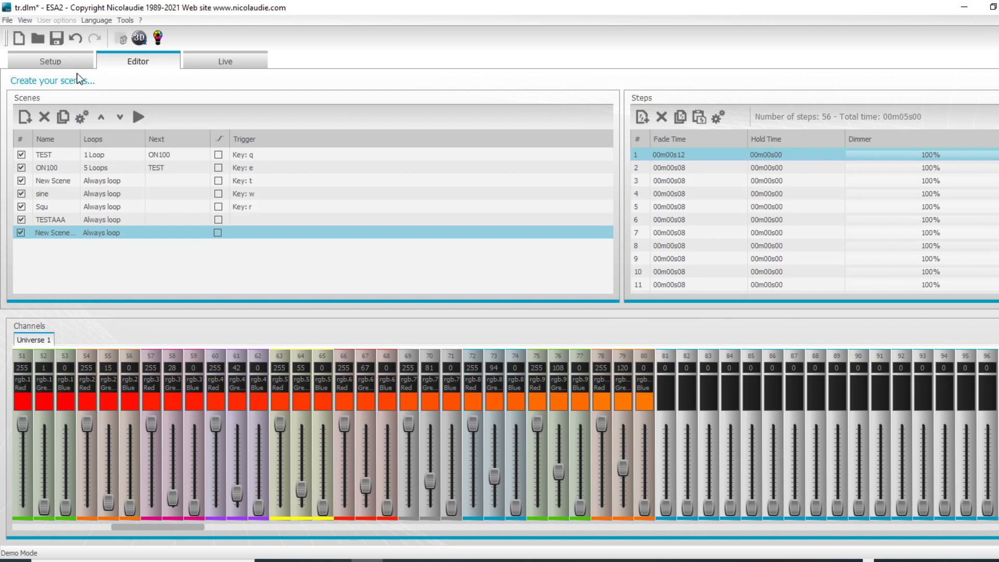
click(138, 118)
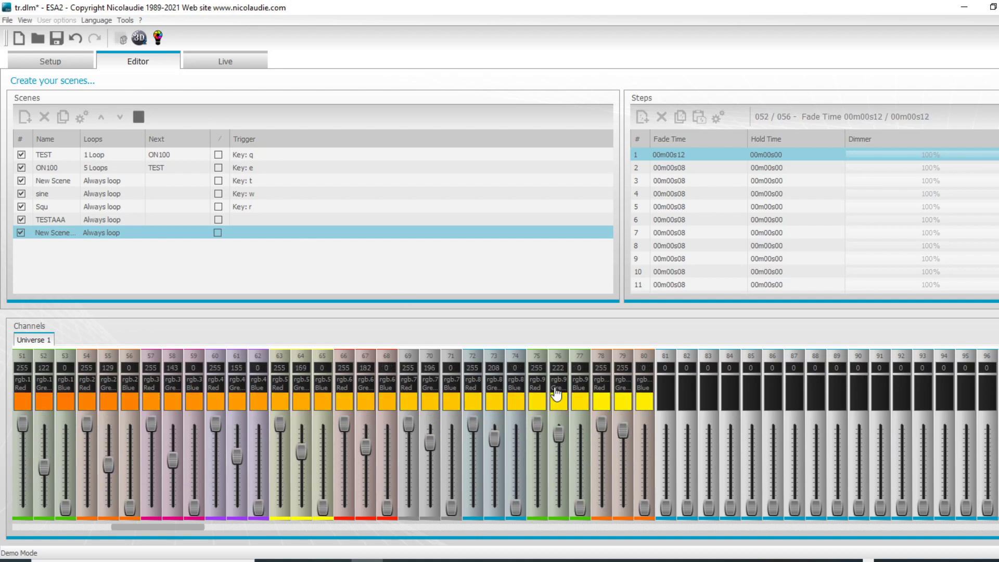
click(126, 40)
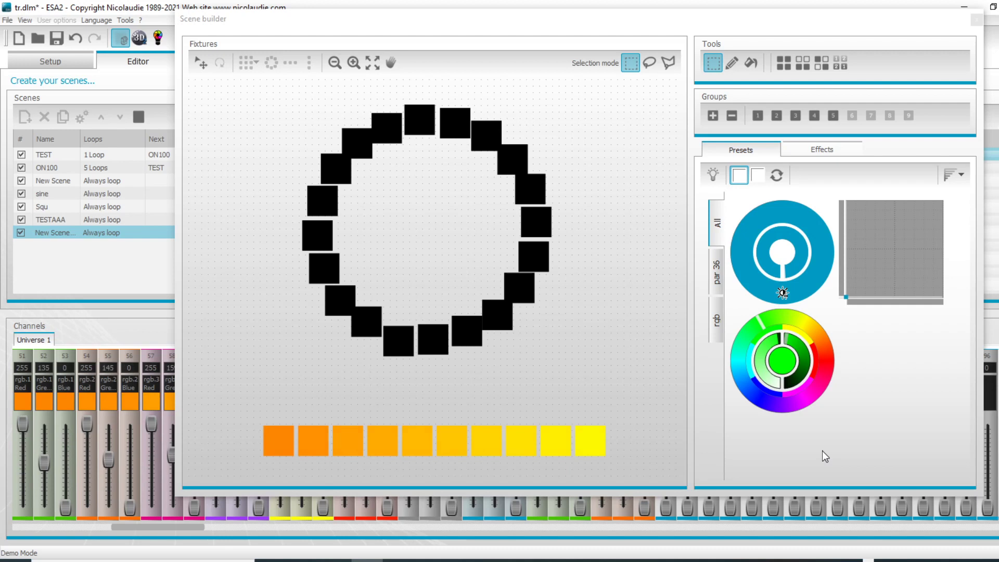
click(977, 20)
Undo and redo the creation of the rainbow scene in the scene editor, and save the tr.dlm file.
click(56, 66)
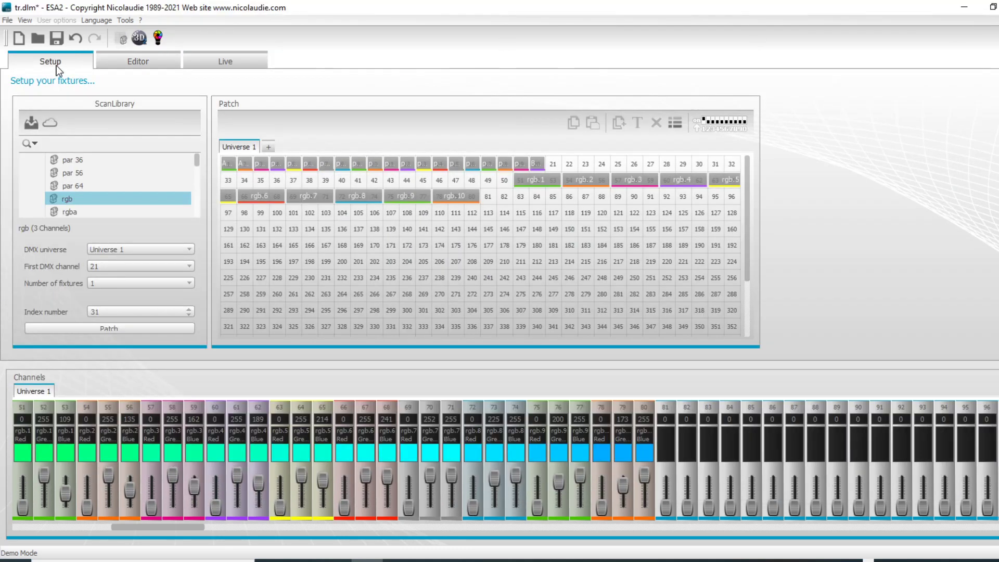
click(143, 55)
click(69, 38)
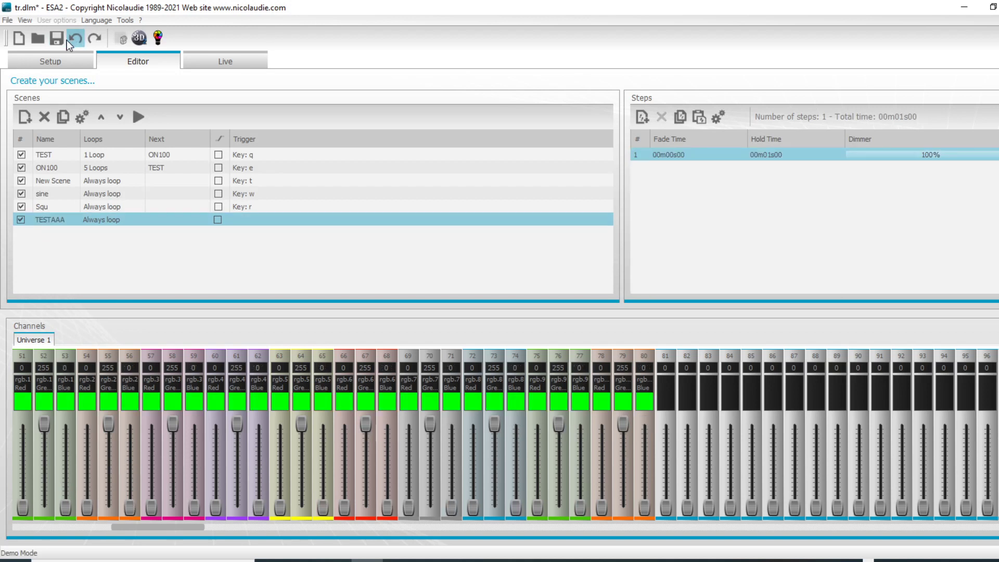
click(93, 40)
click(57, 39)
Add two more DMX universes to the fixture patch.
click(50, 62)
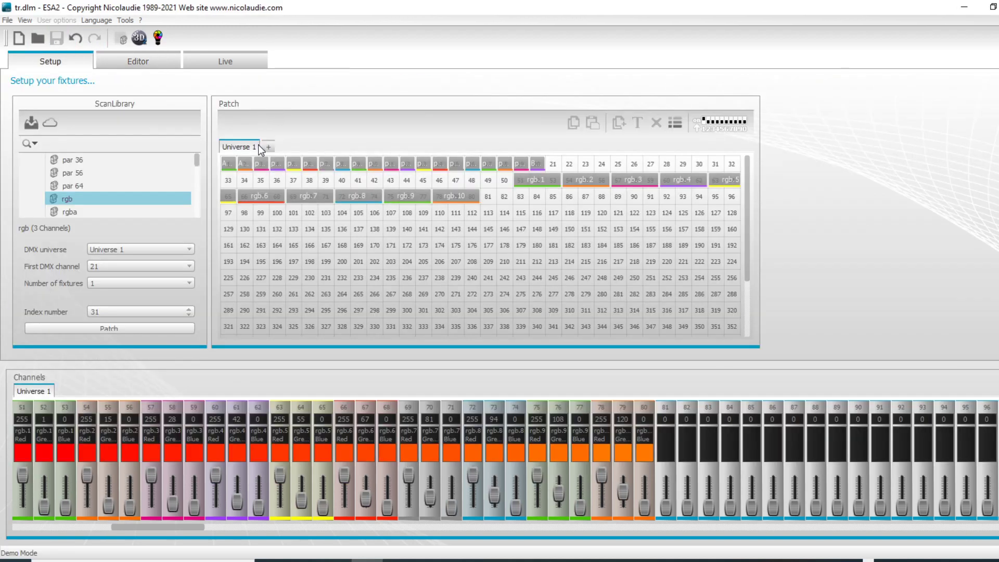
click(265, 147)
click(239, 148)
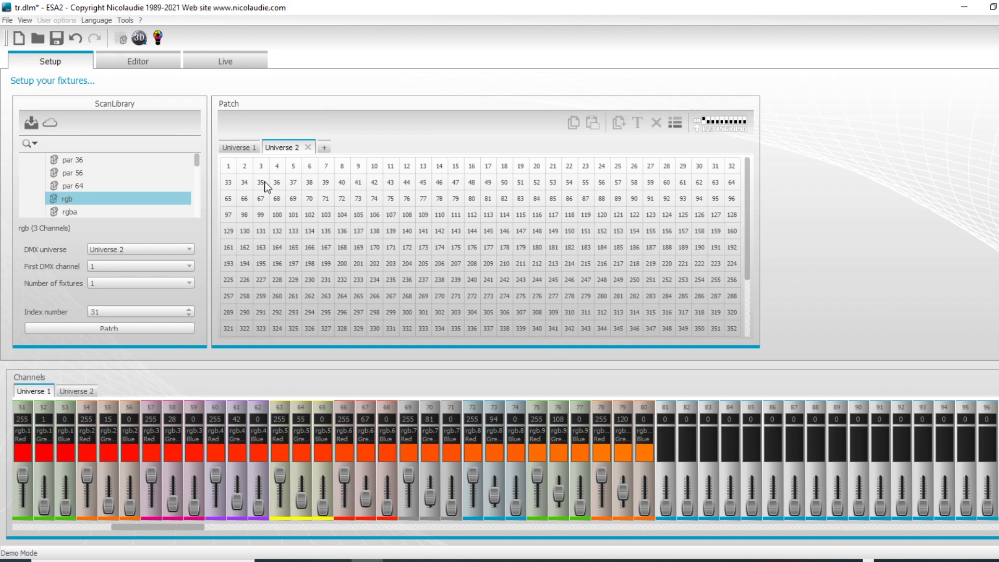
click(324, 148)
Switch between the patches of Universe 1, Universe 2 and Universe 3 to compare their channel grids.
click(245, 149)
click(294, 148)
click(333, 148)
click(242, 149)
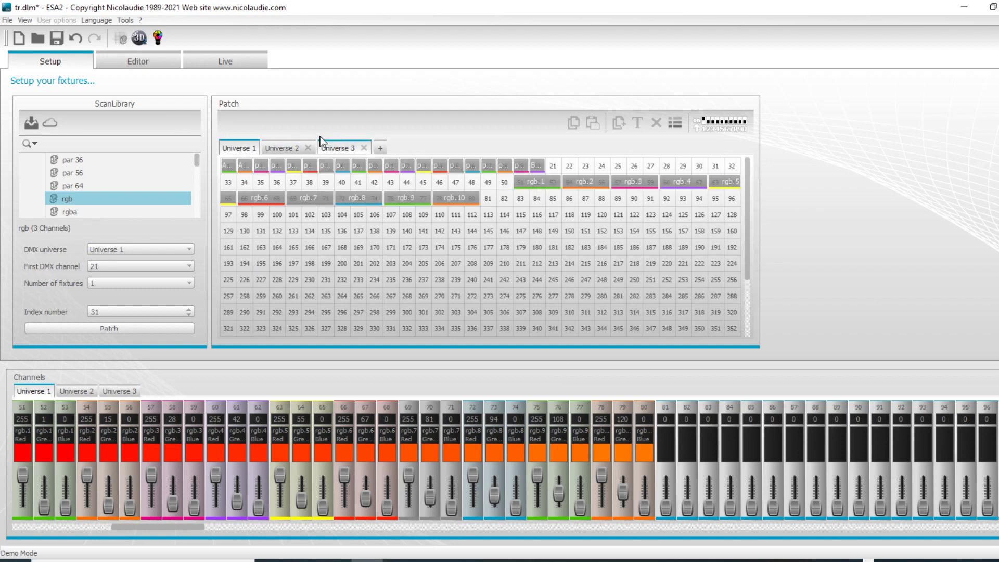
click(290, 147)
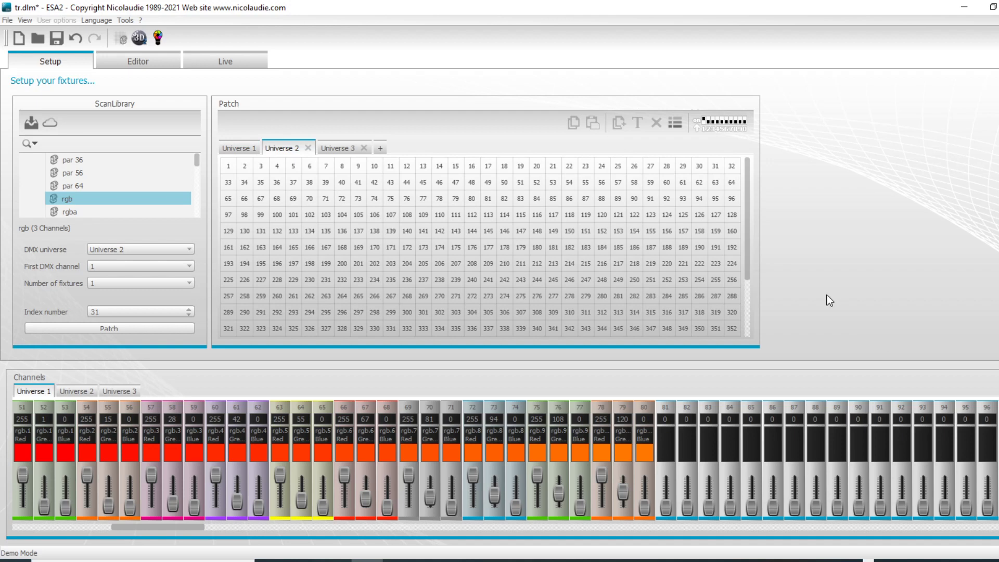
click(254, 149)
click(283, 151)
View the generated rainbow scene playing in live control and return to the scene editor.
click(224, 63)
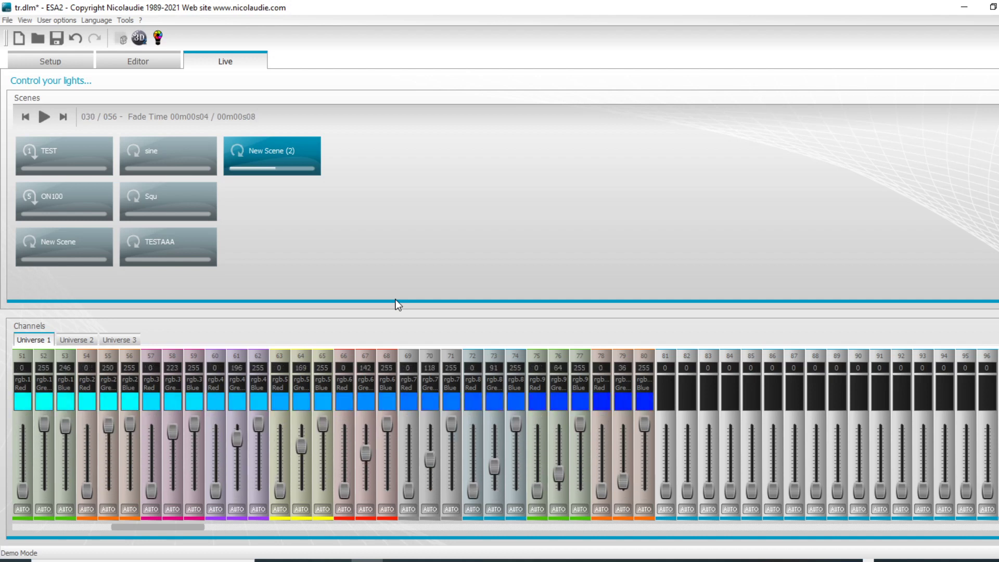
click(149, 63)
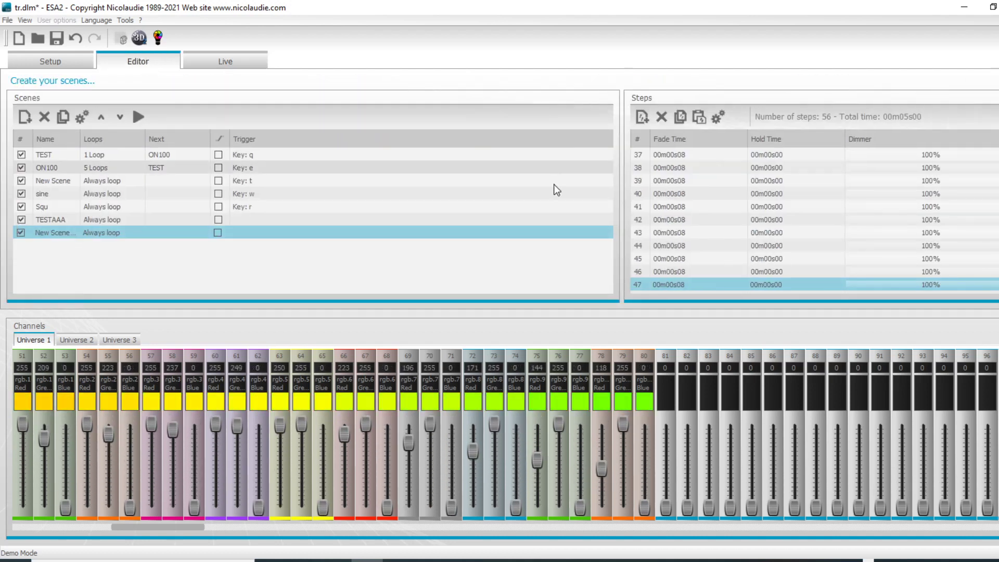